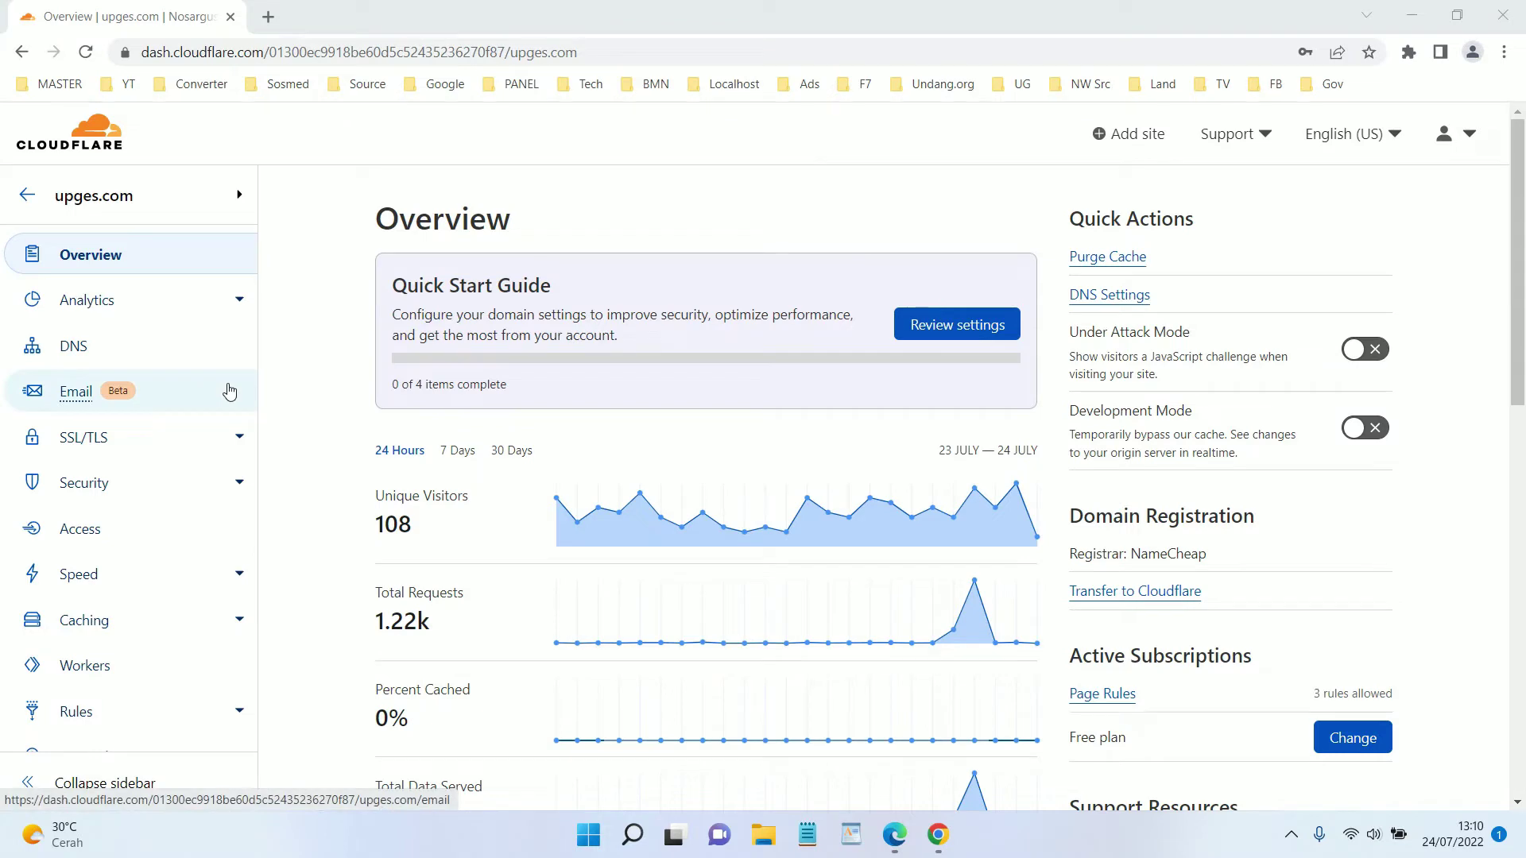
Open upges.com's Email Routing settings, which show routing disabled
click(84, 406)
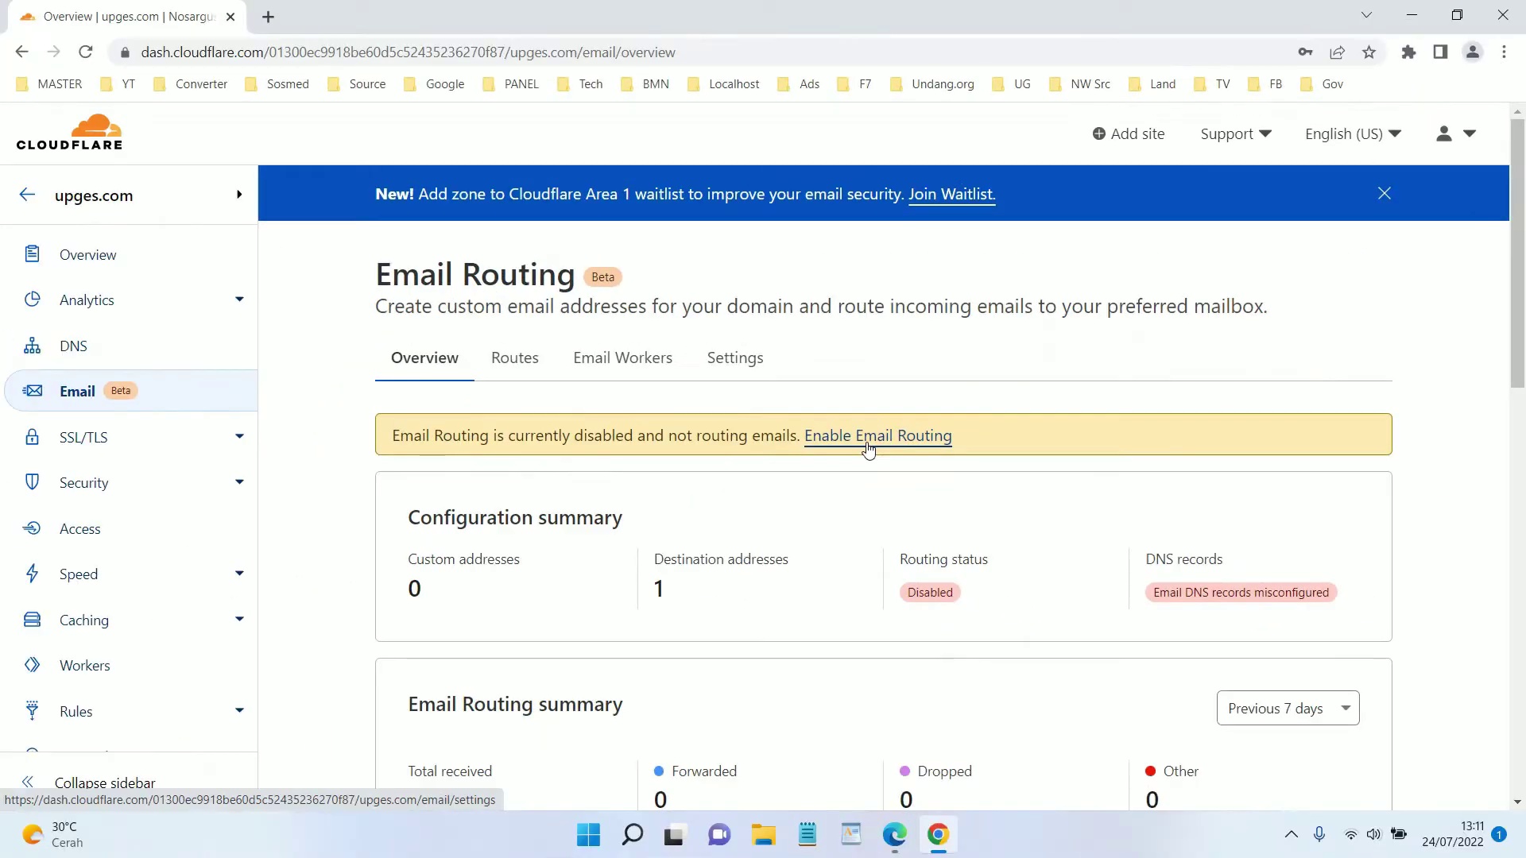
click(869, 450)
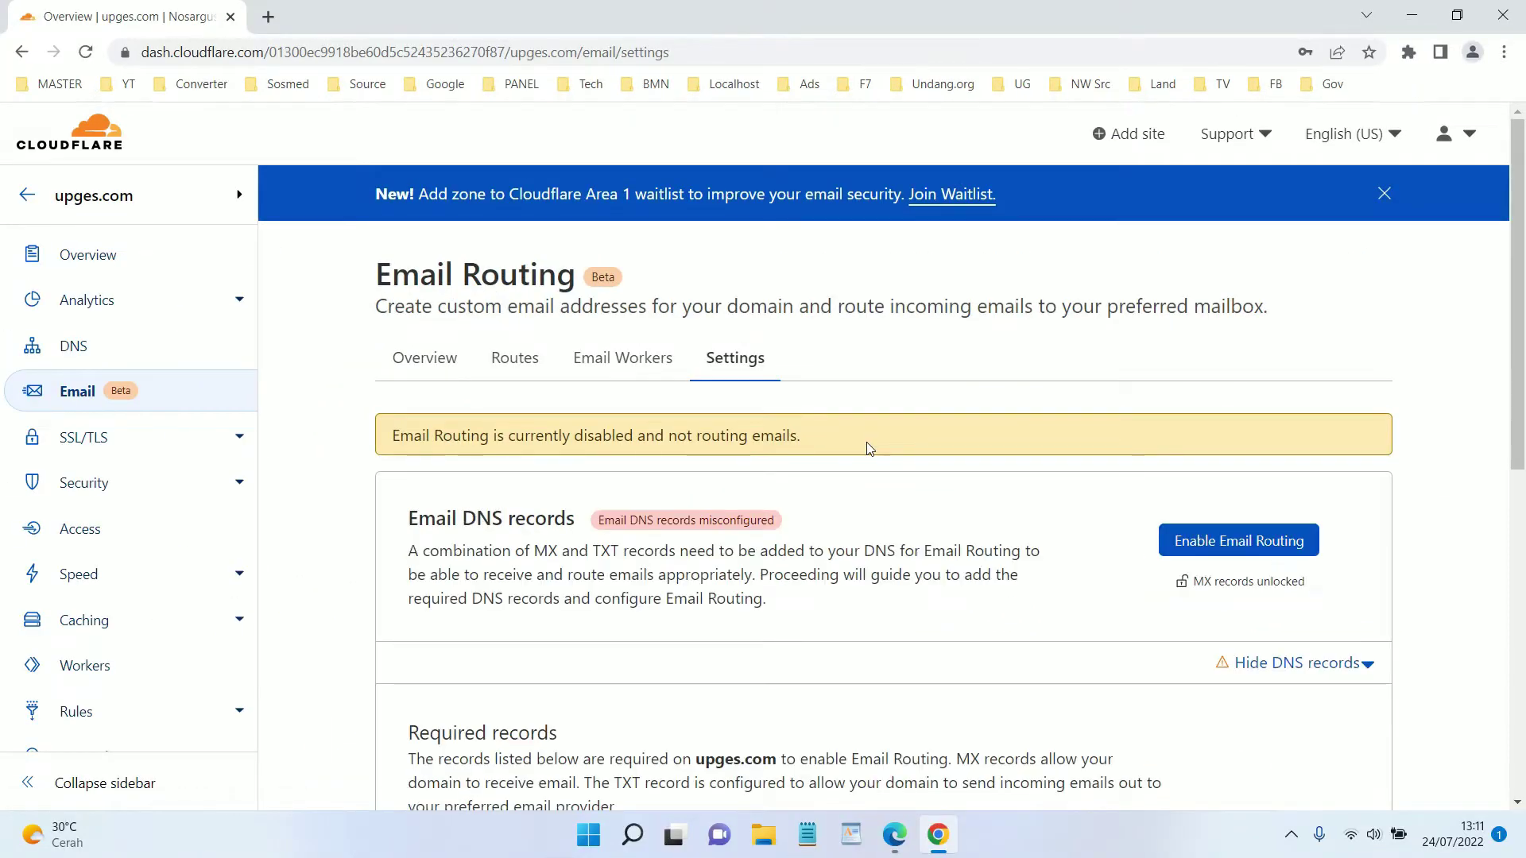
Add the required MX and TXT records and turn on Email Routing for upges.com
click(1242, 547)
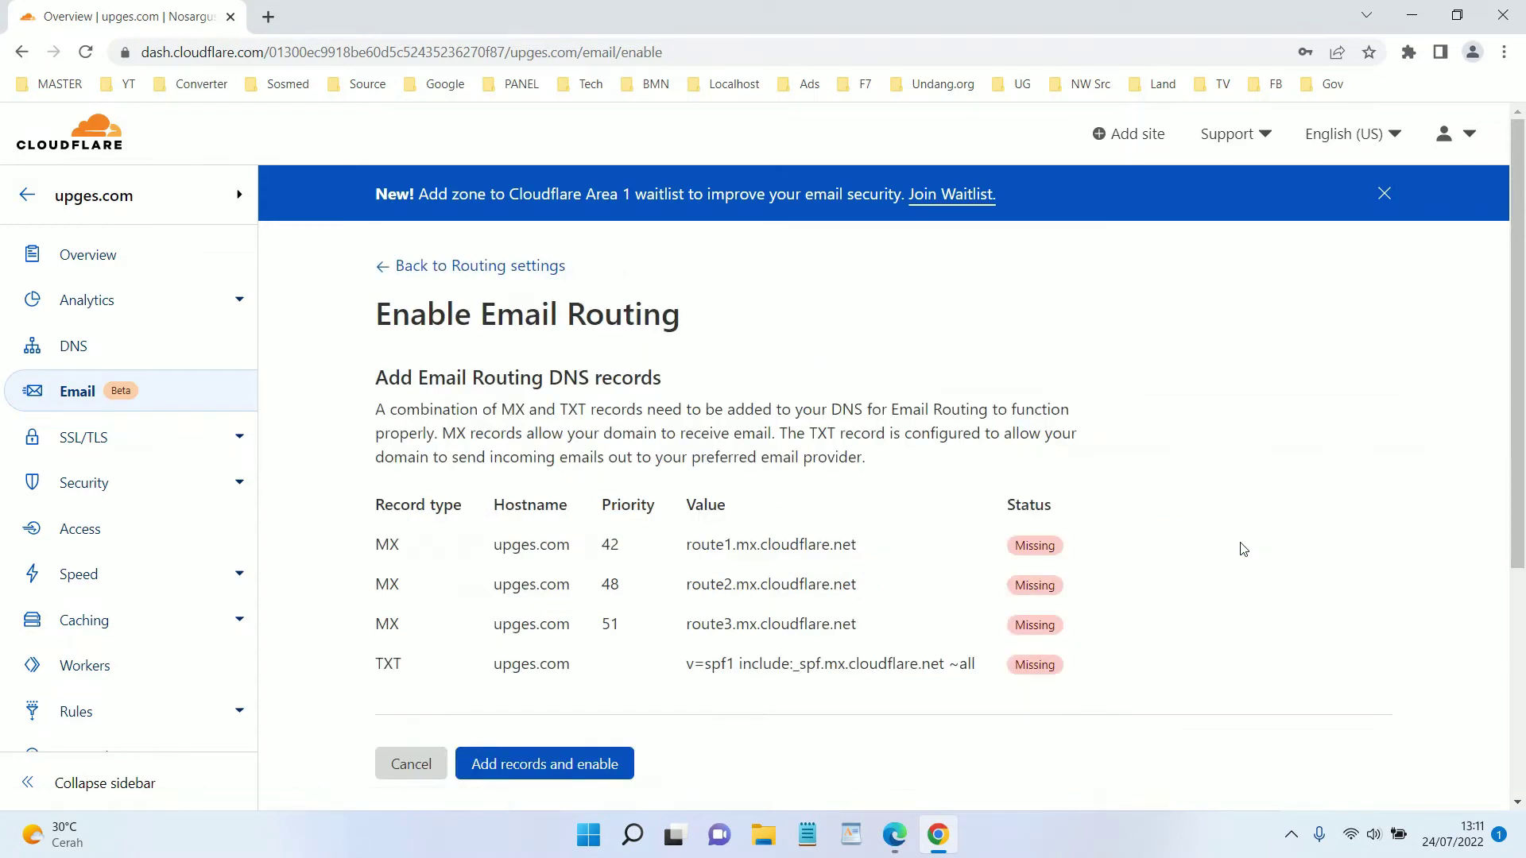
scroll(1192, 514, down, 1)
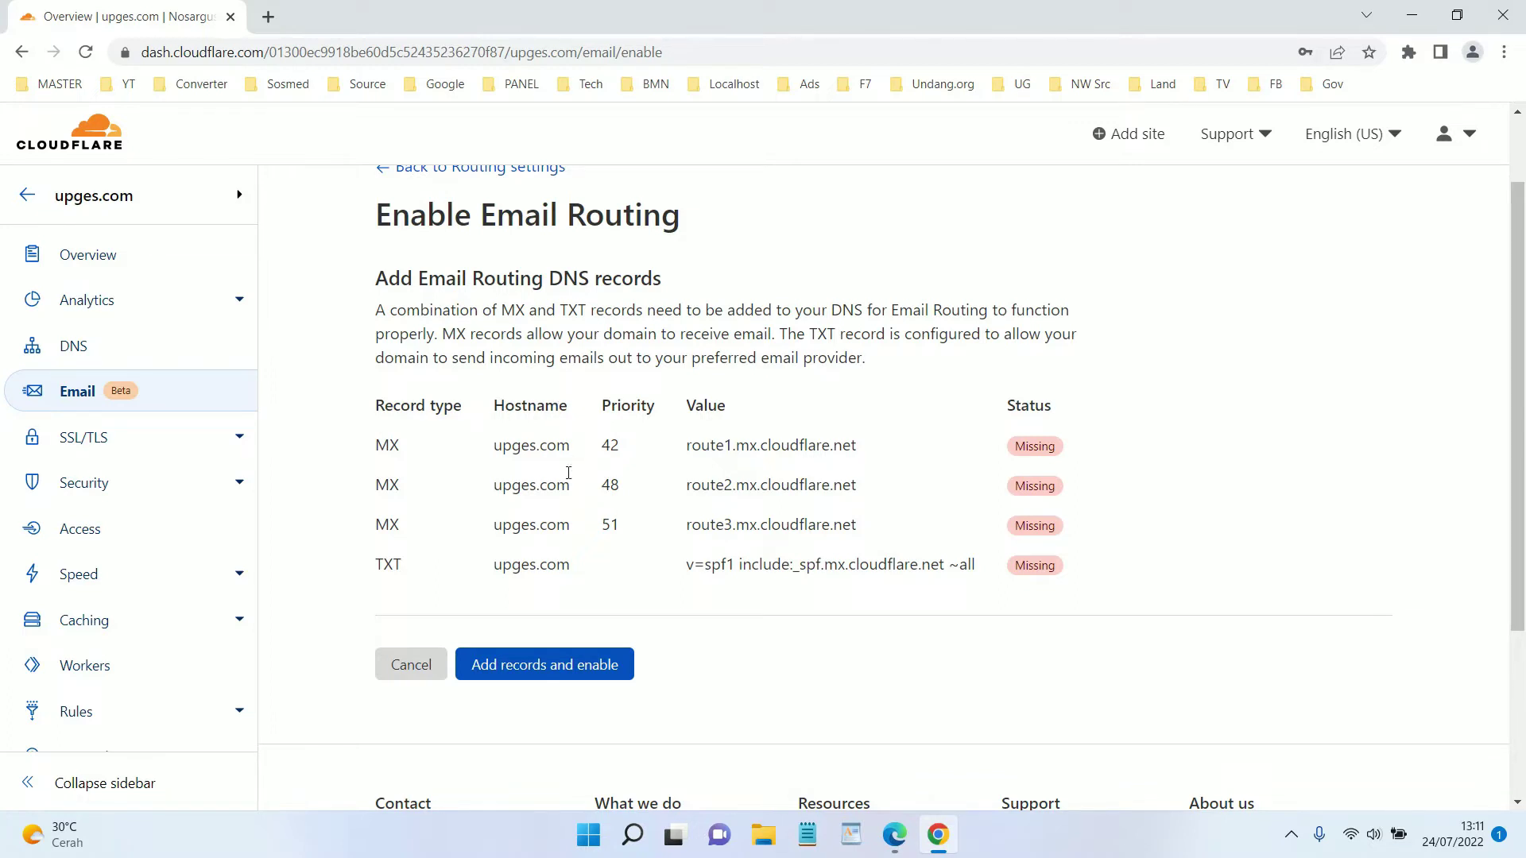
click(589, 674)
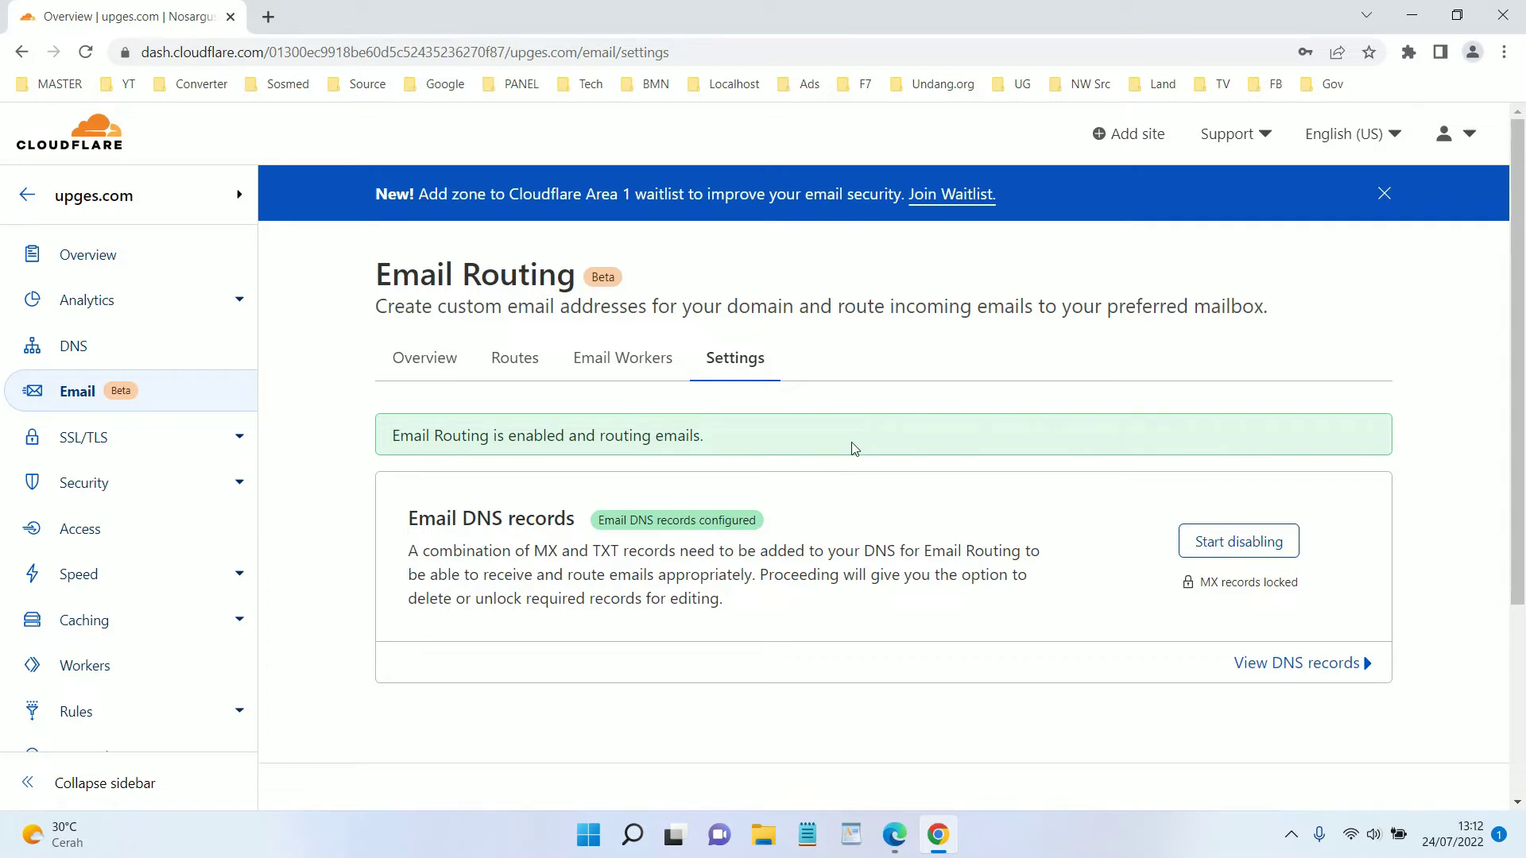
On the Routes tab, start a new custom address named admin
click(511, 373)
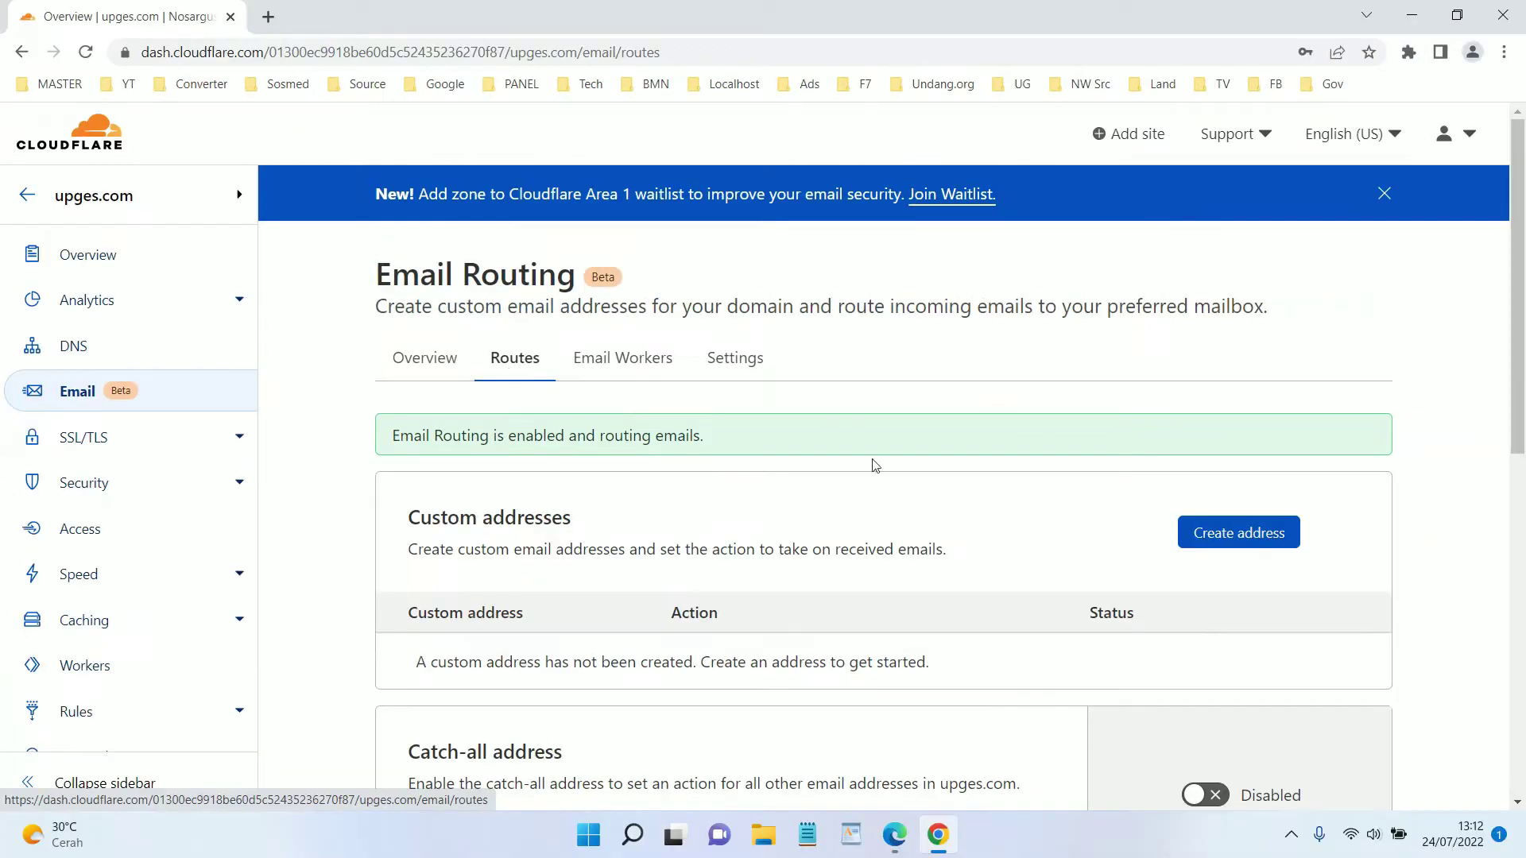
scroll(954, 454, down, 1)
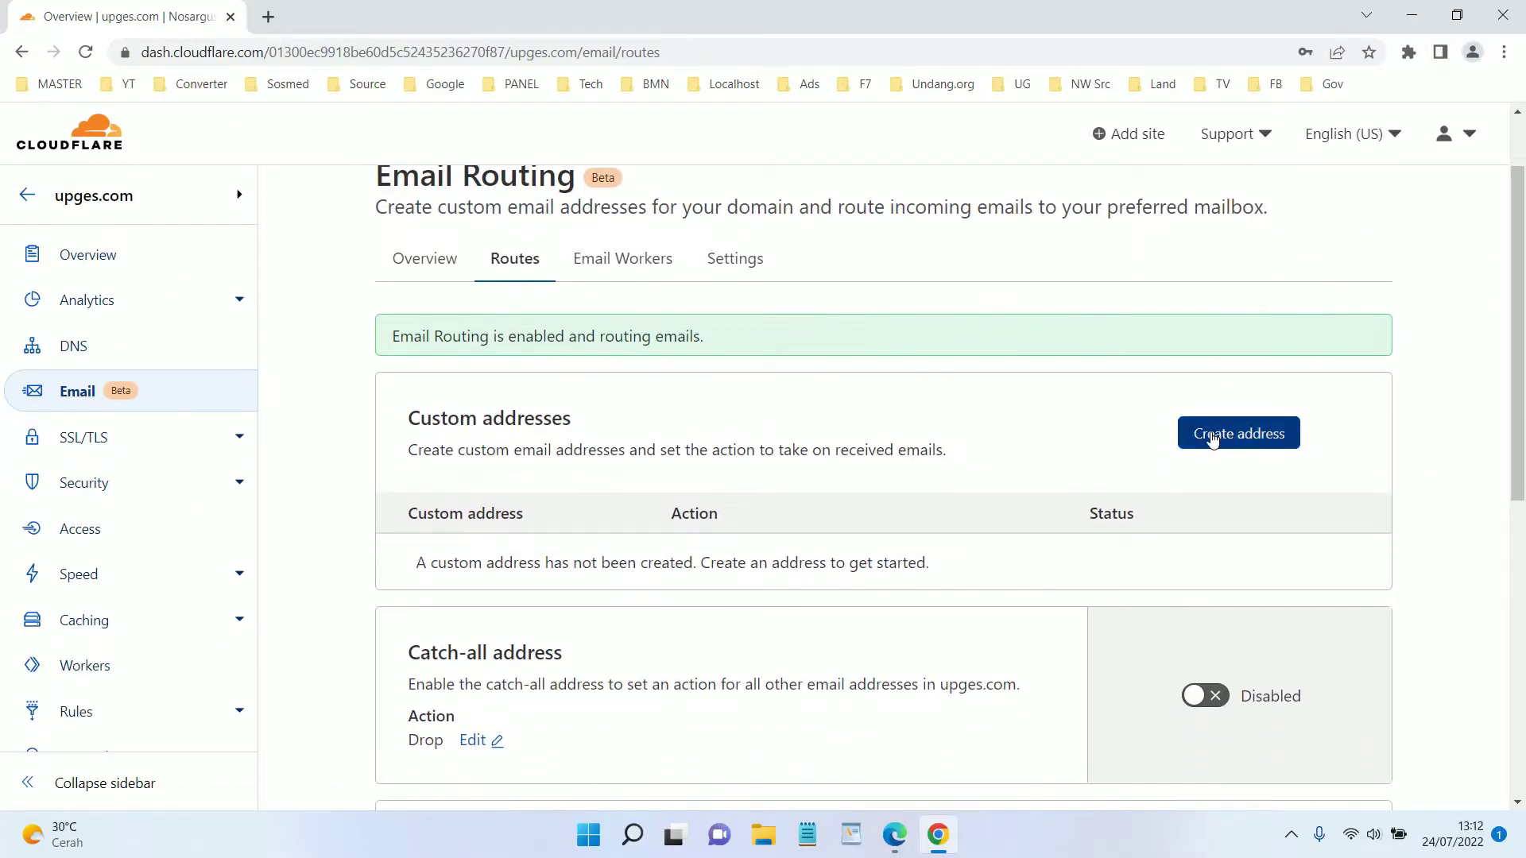
click(1212, 436)
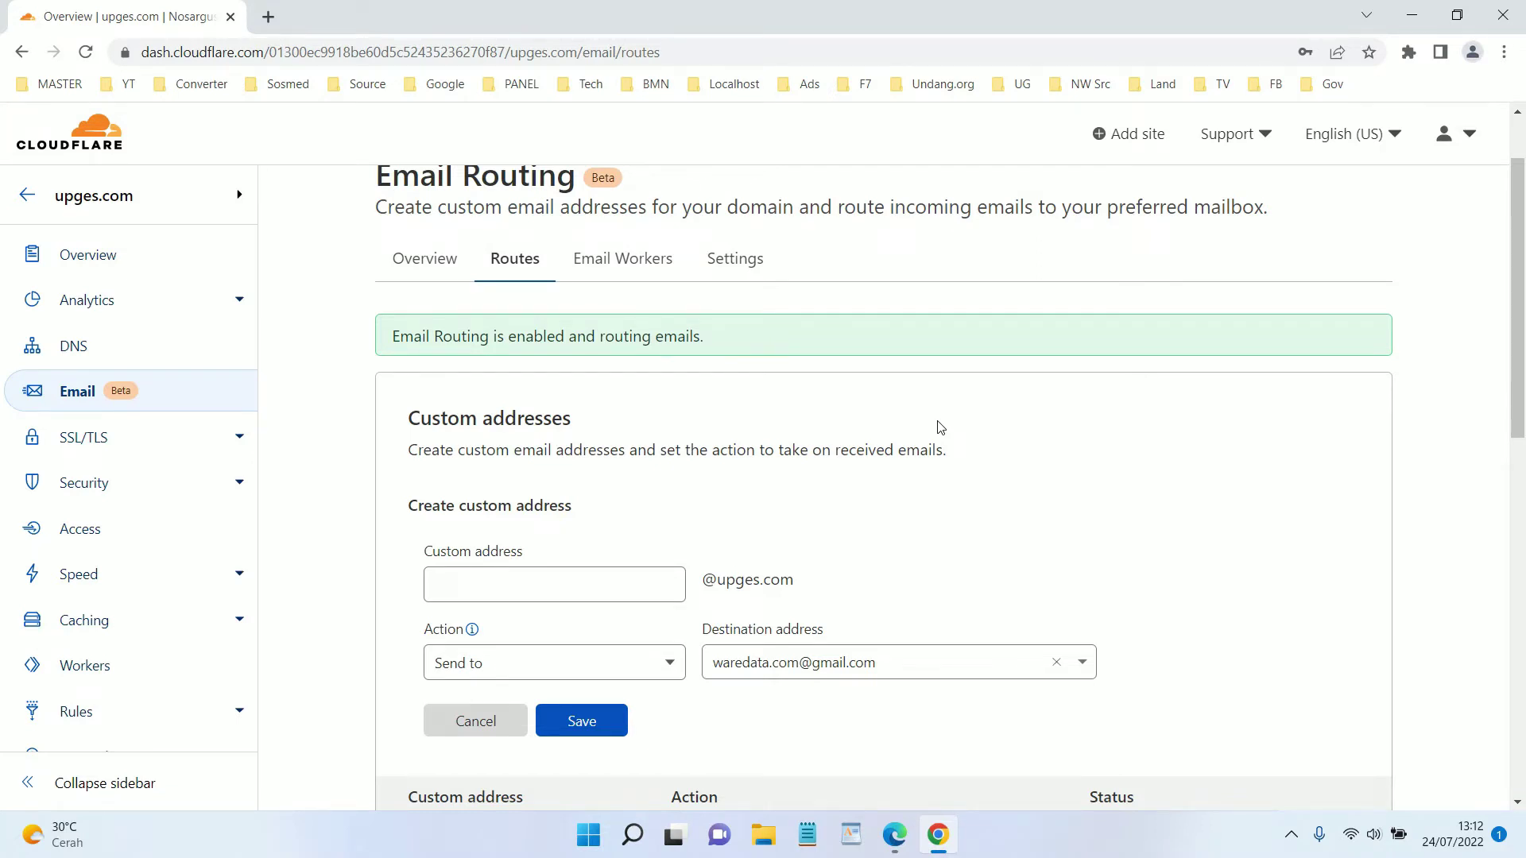
scroll(941, 428, down, 3)
click(612, 395)
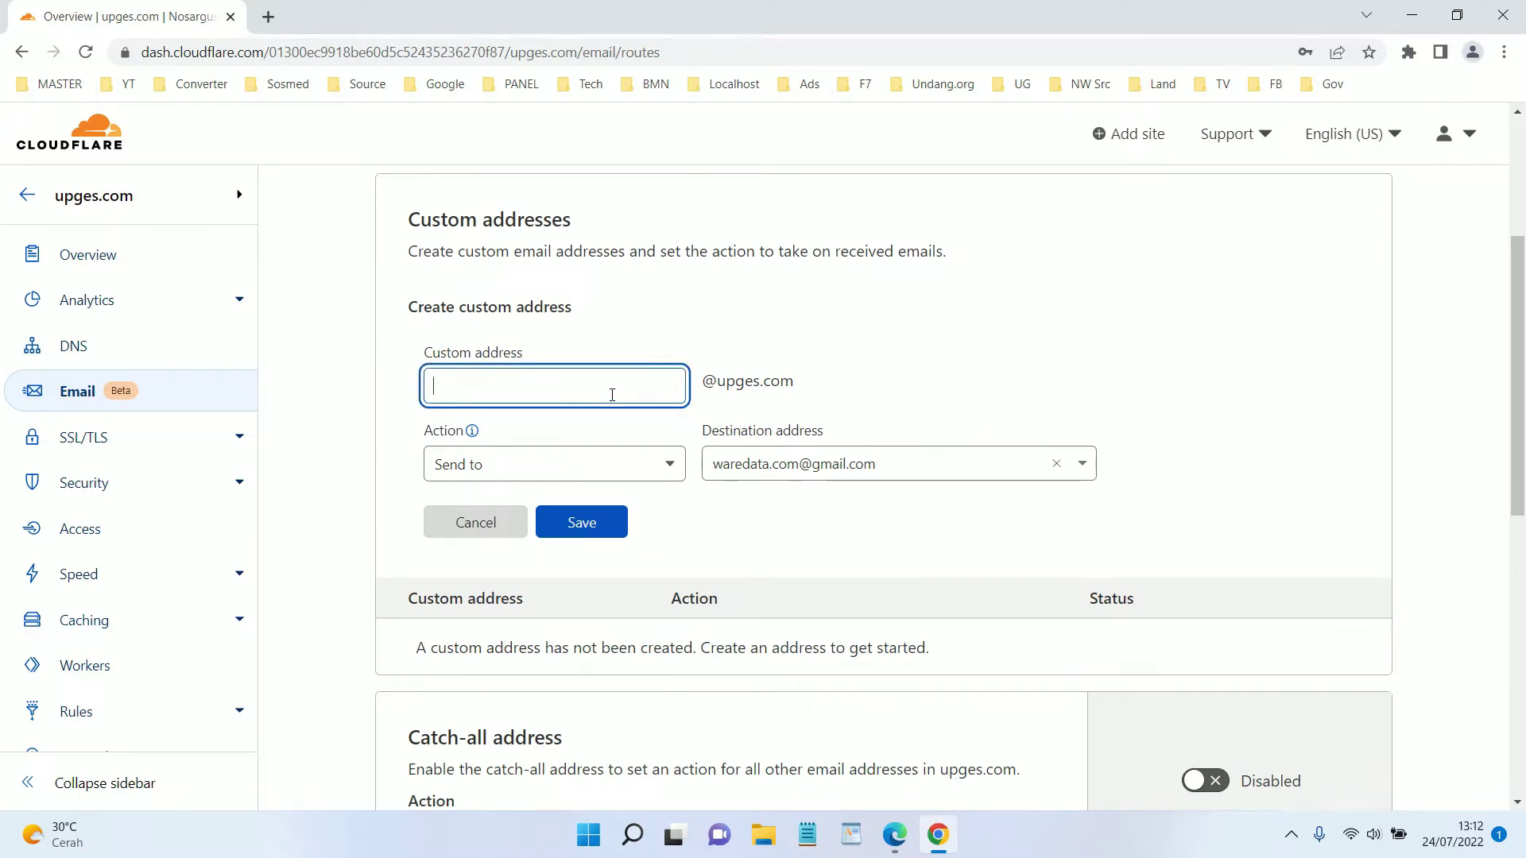
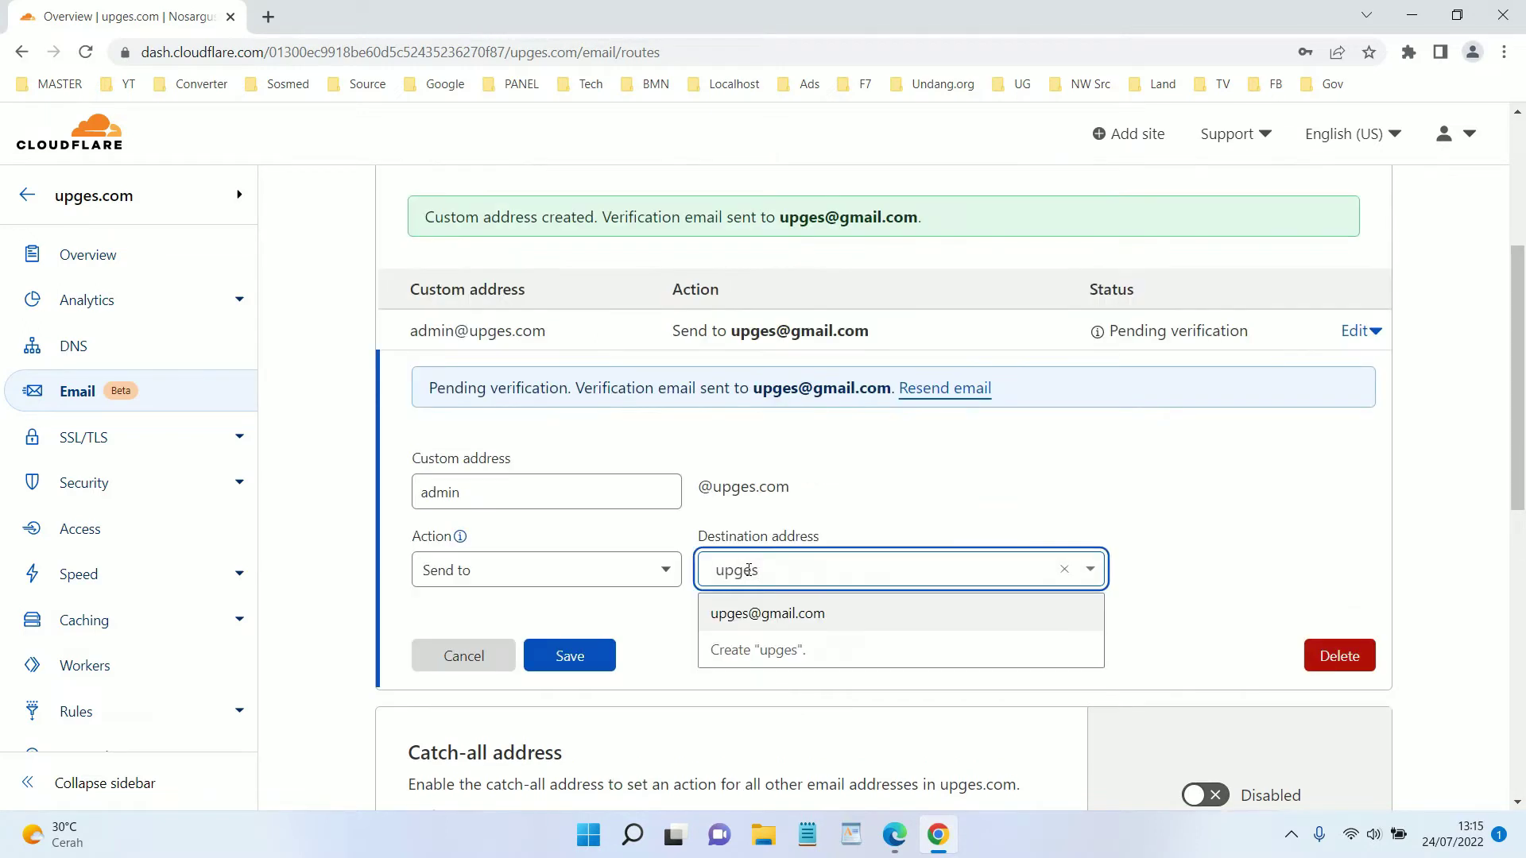
Set the corrected Gmail address as the admin route's destination, then switch to the Gmail inbox
text(.com@)
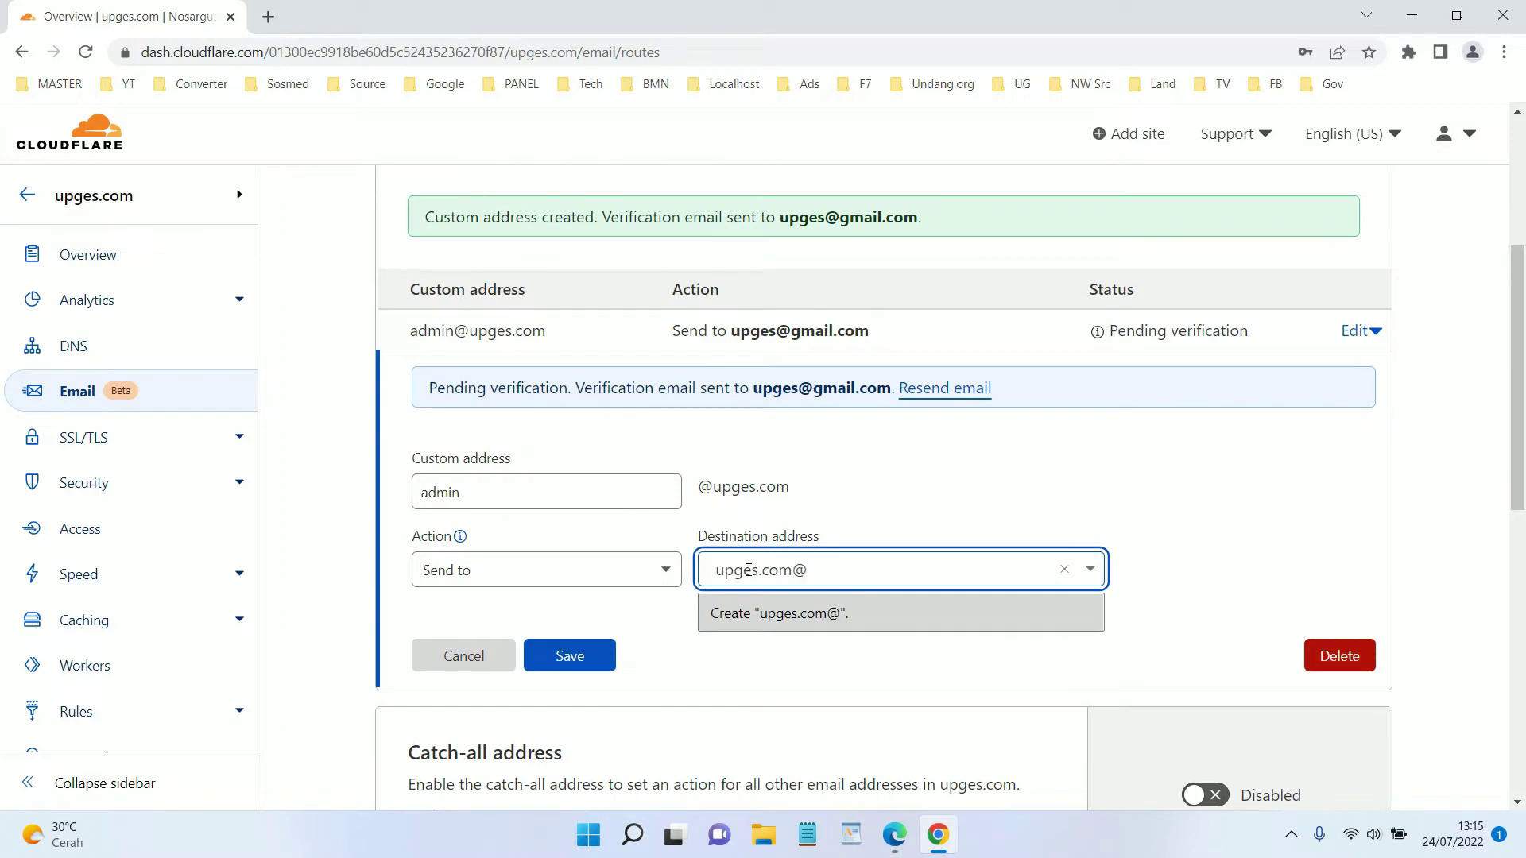
text(gmail.com)
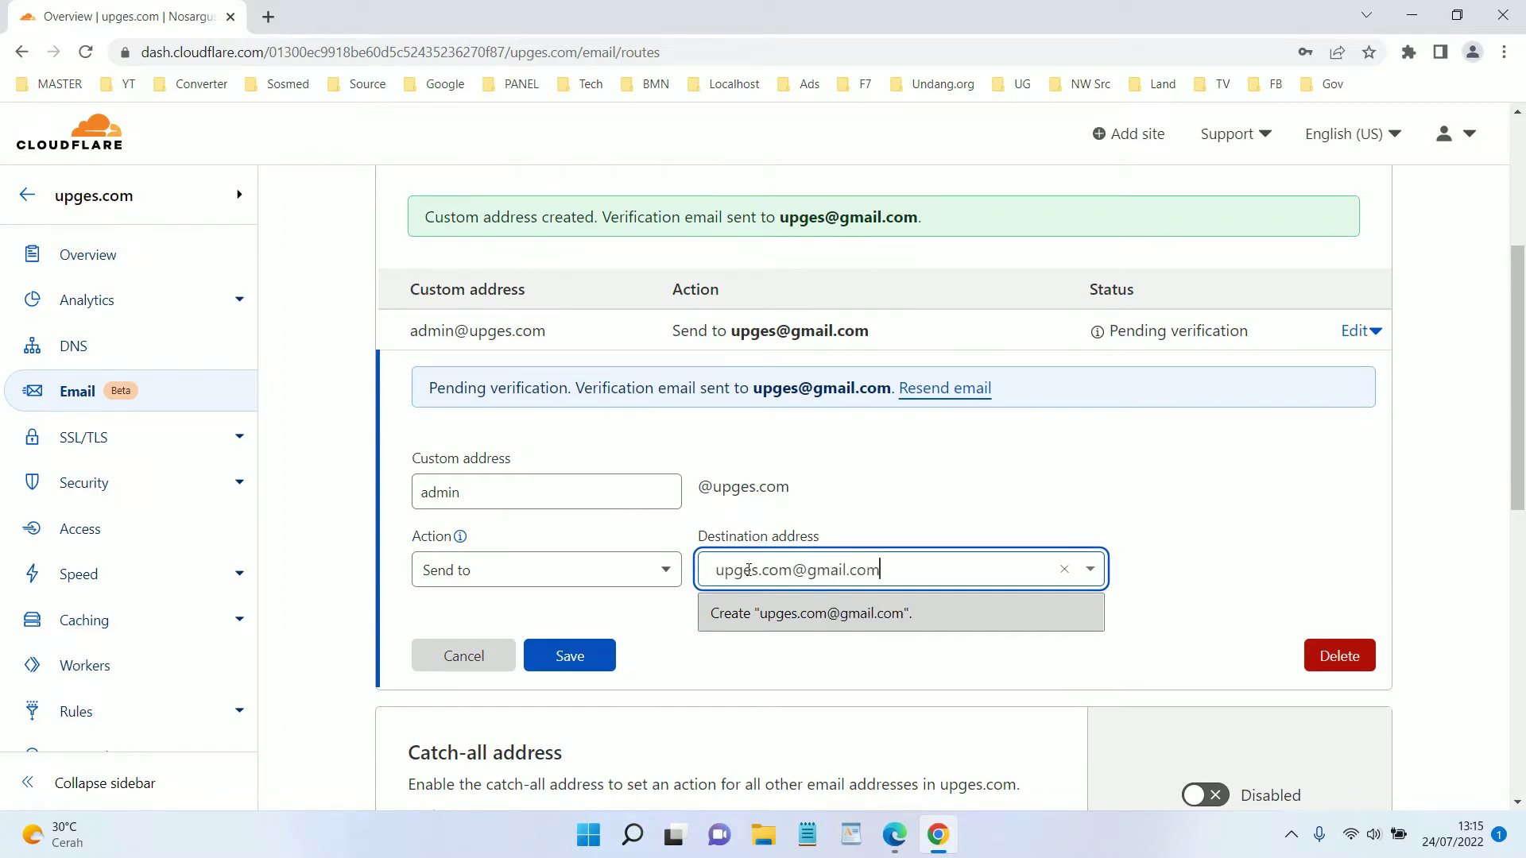
click(794, 617)
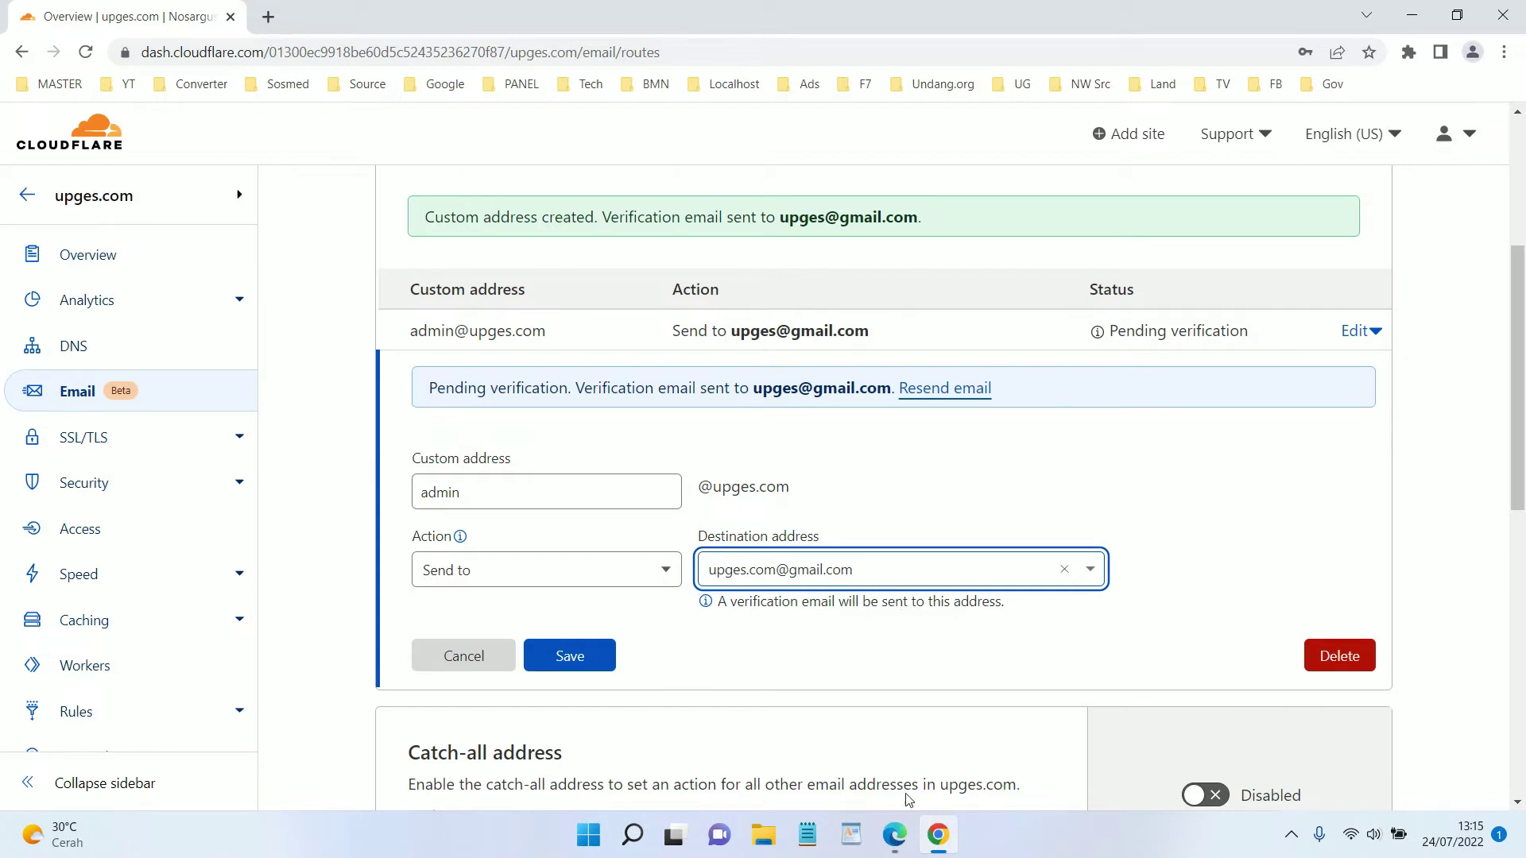
click(894, 835)
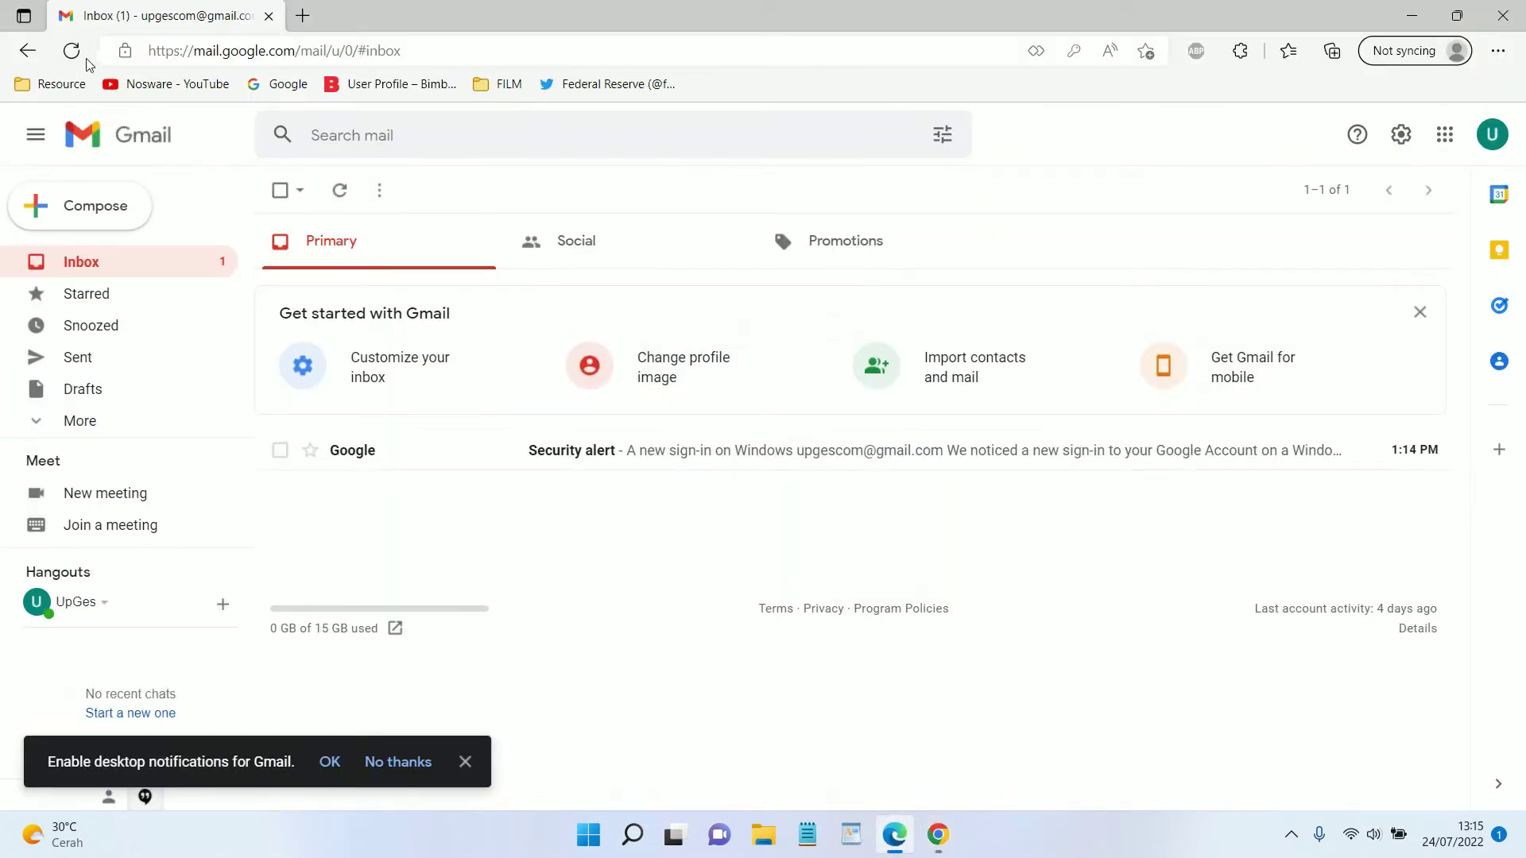
Refresh the Gmail inbox, read the new security alert, then return to Cloudflare
click(71, 50)
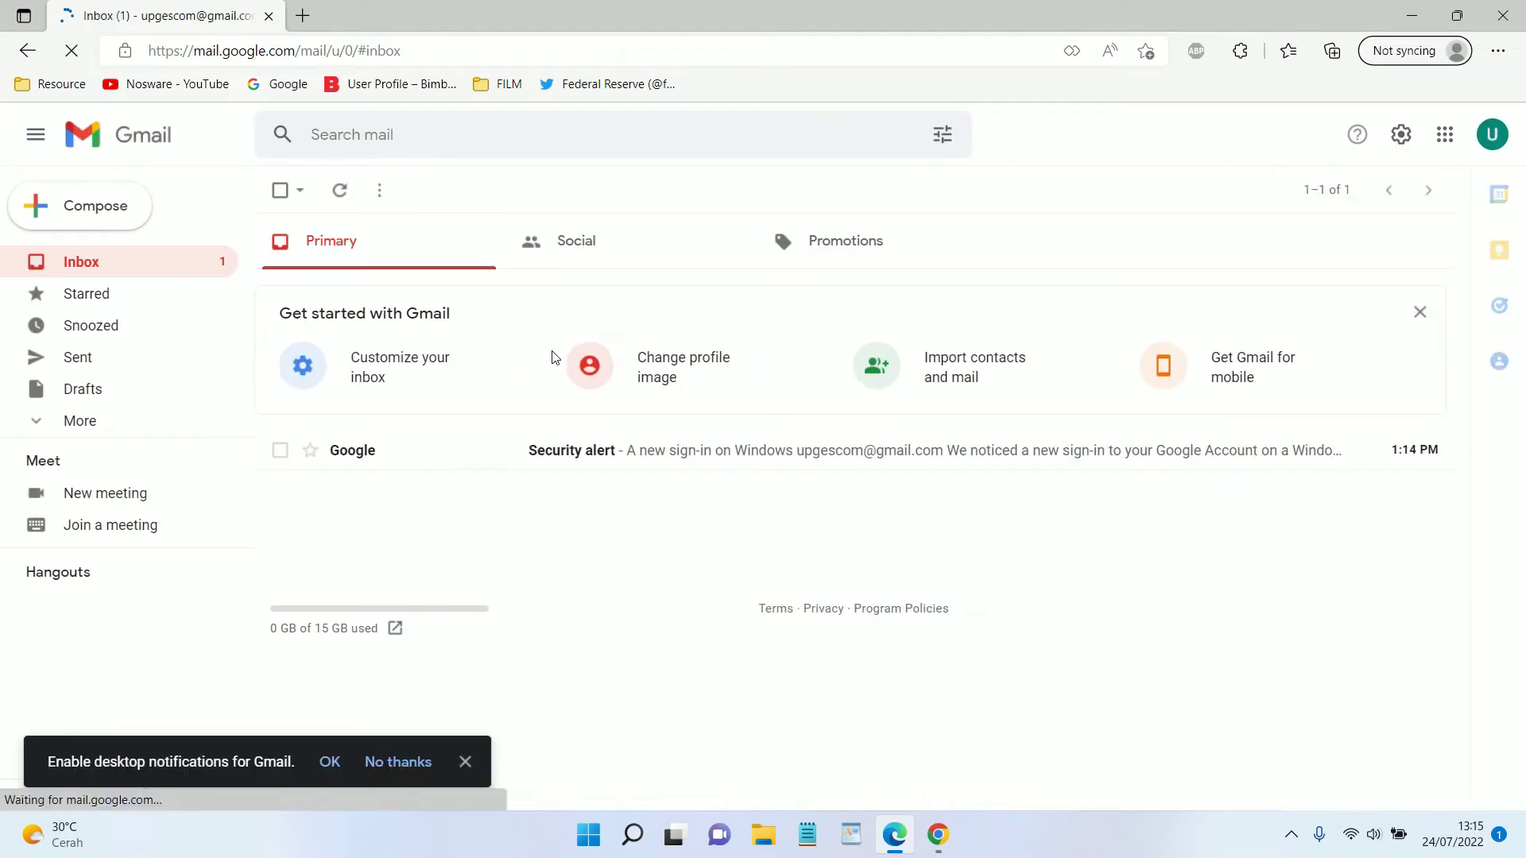
click(511, 463)
click(159, 271)
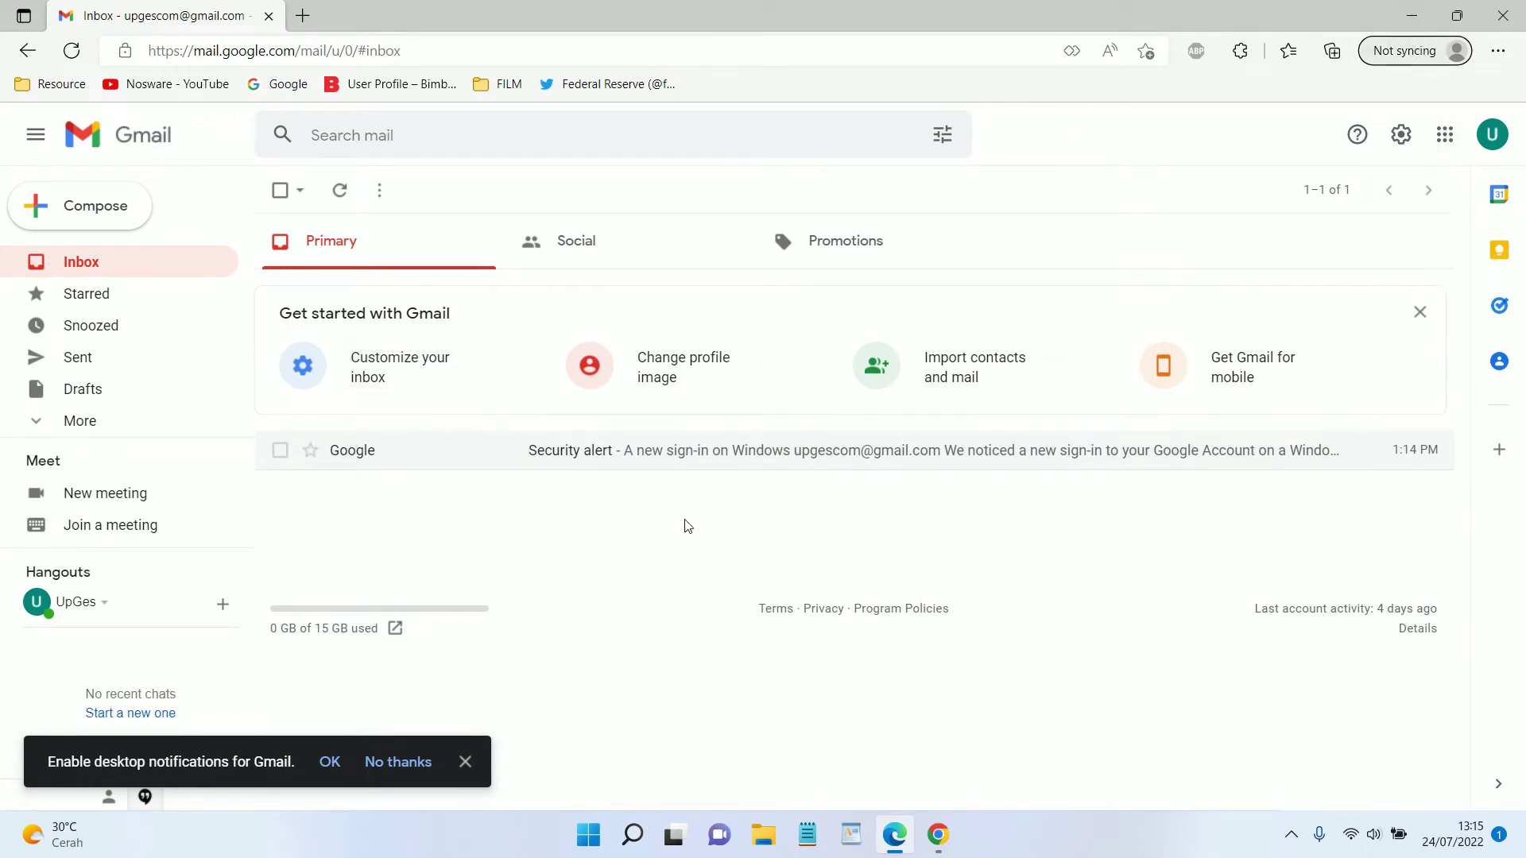
click(1415, 16)
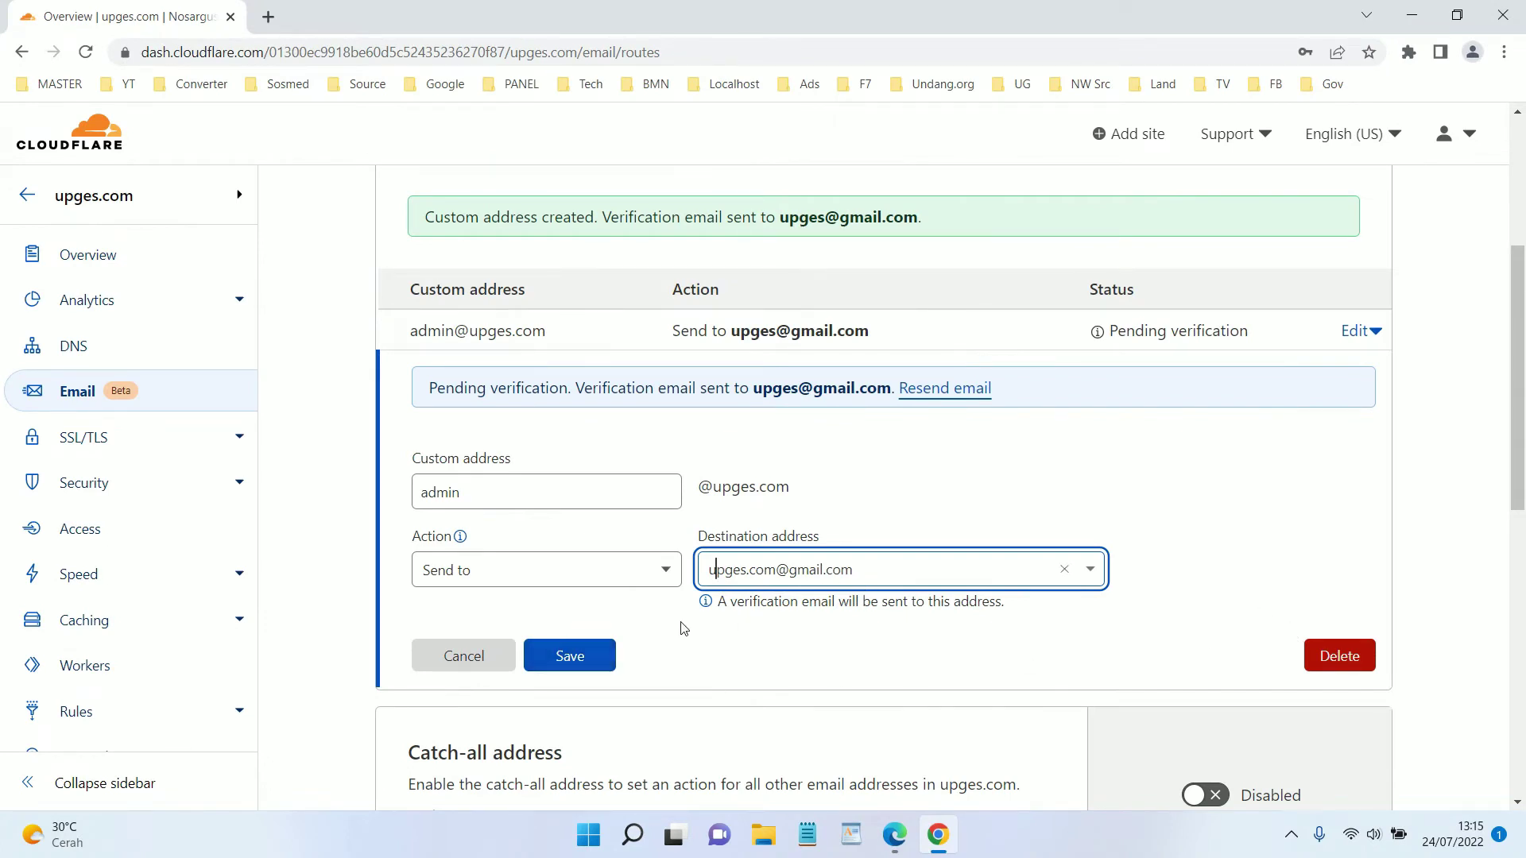
Save the admin route's corrected Gmail destination and switch to the Gmail inbox
click(574, 655)
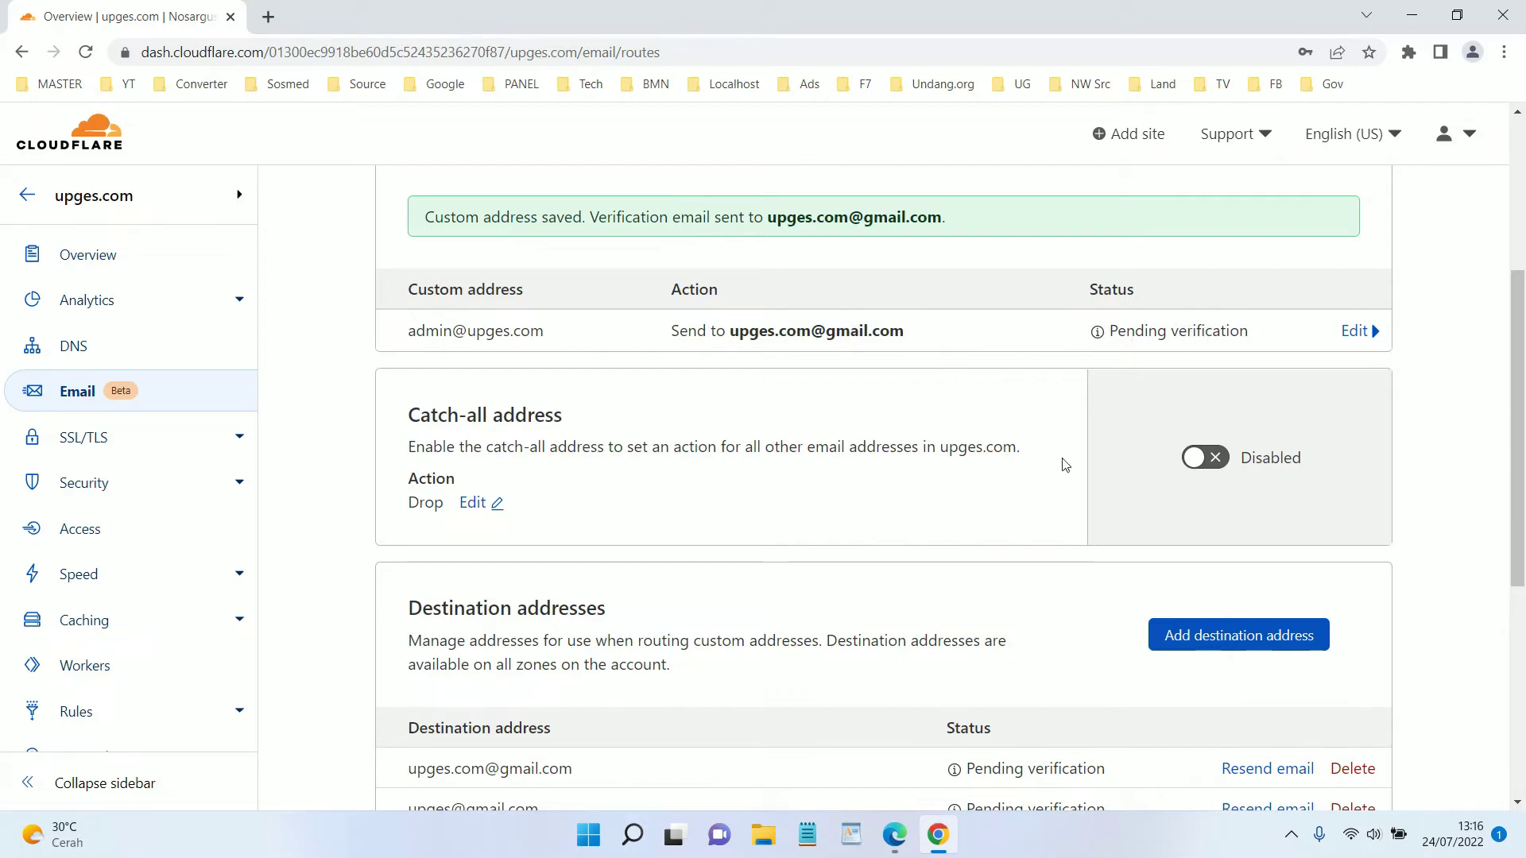
click(895, 835)
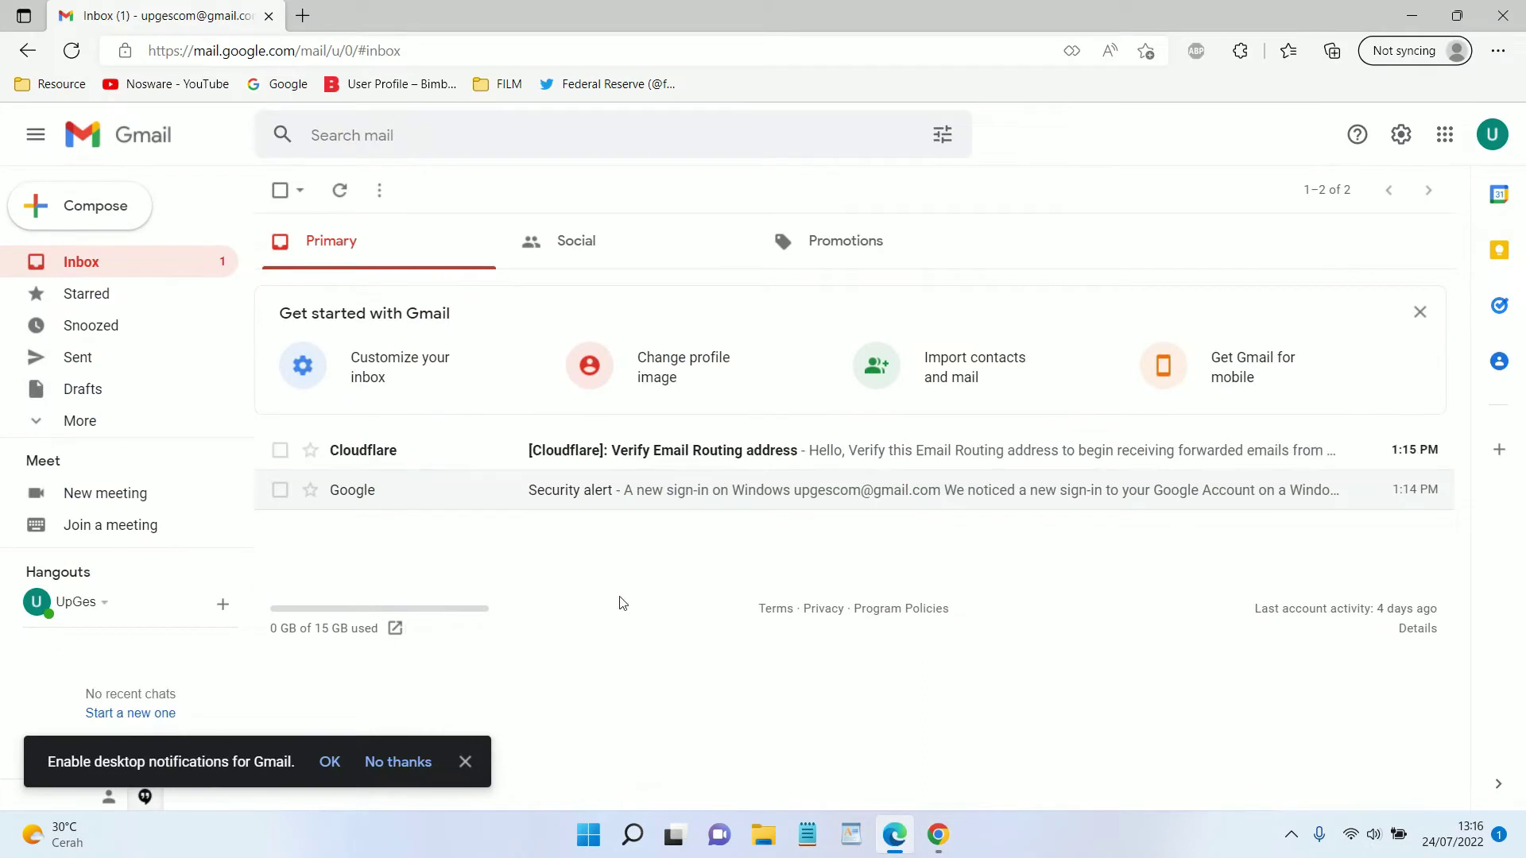
Copy the Verify email address link from Cloudflare's verification email, then return to Cloudflare
click(653, 461)
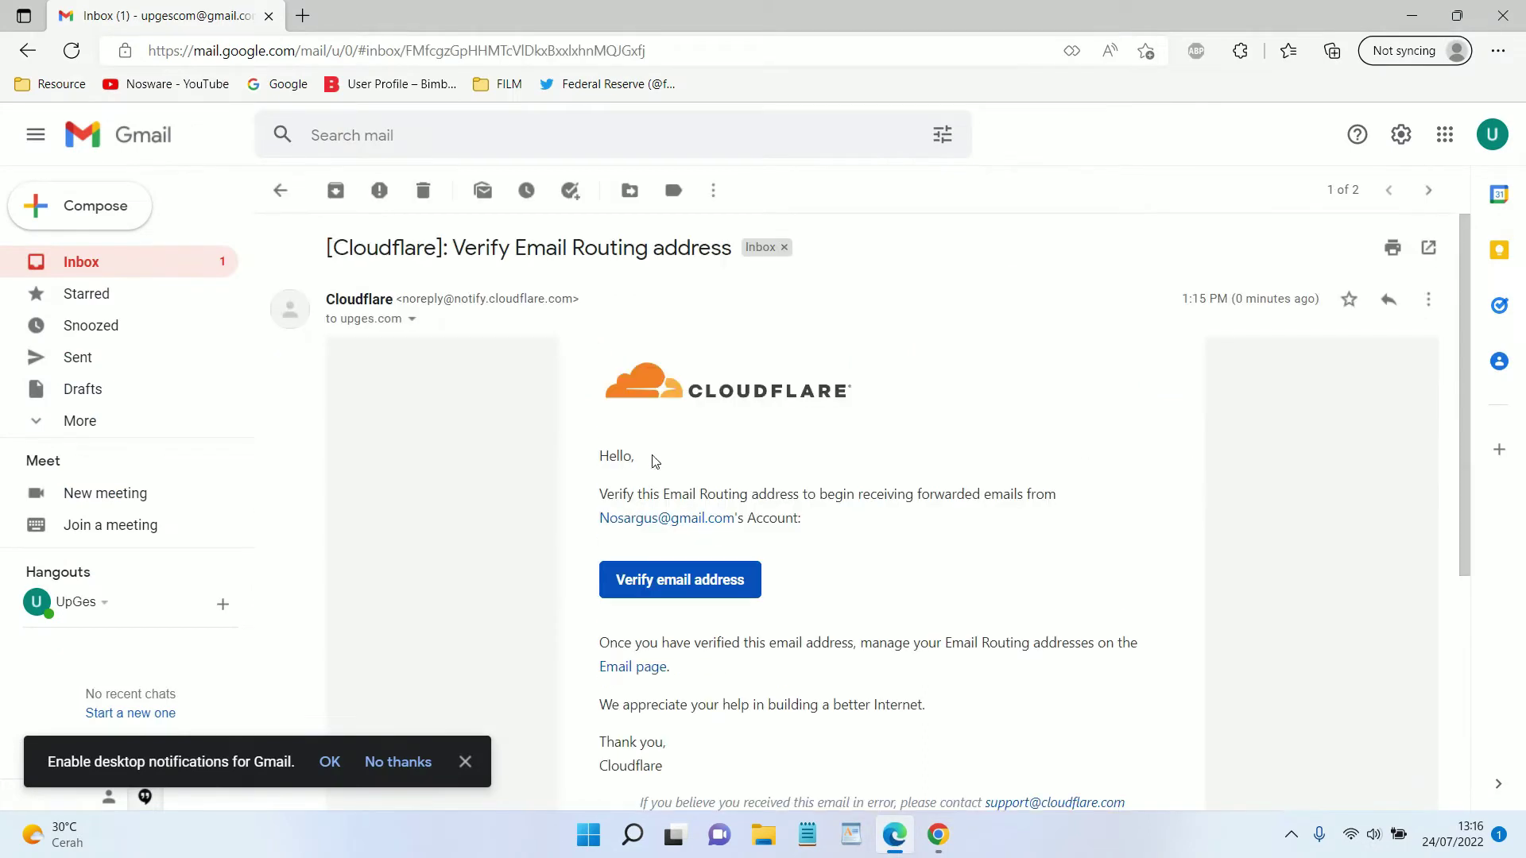
scroll(889, 504, down, 1)
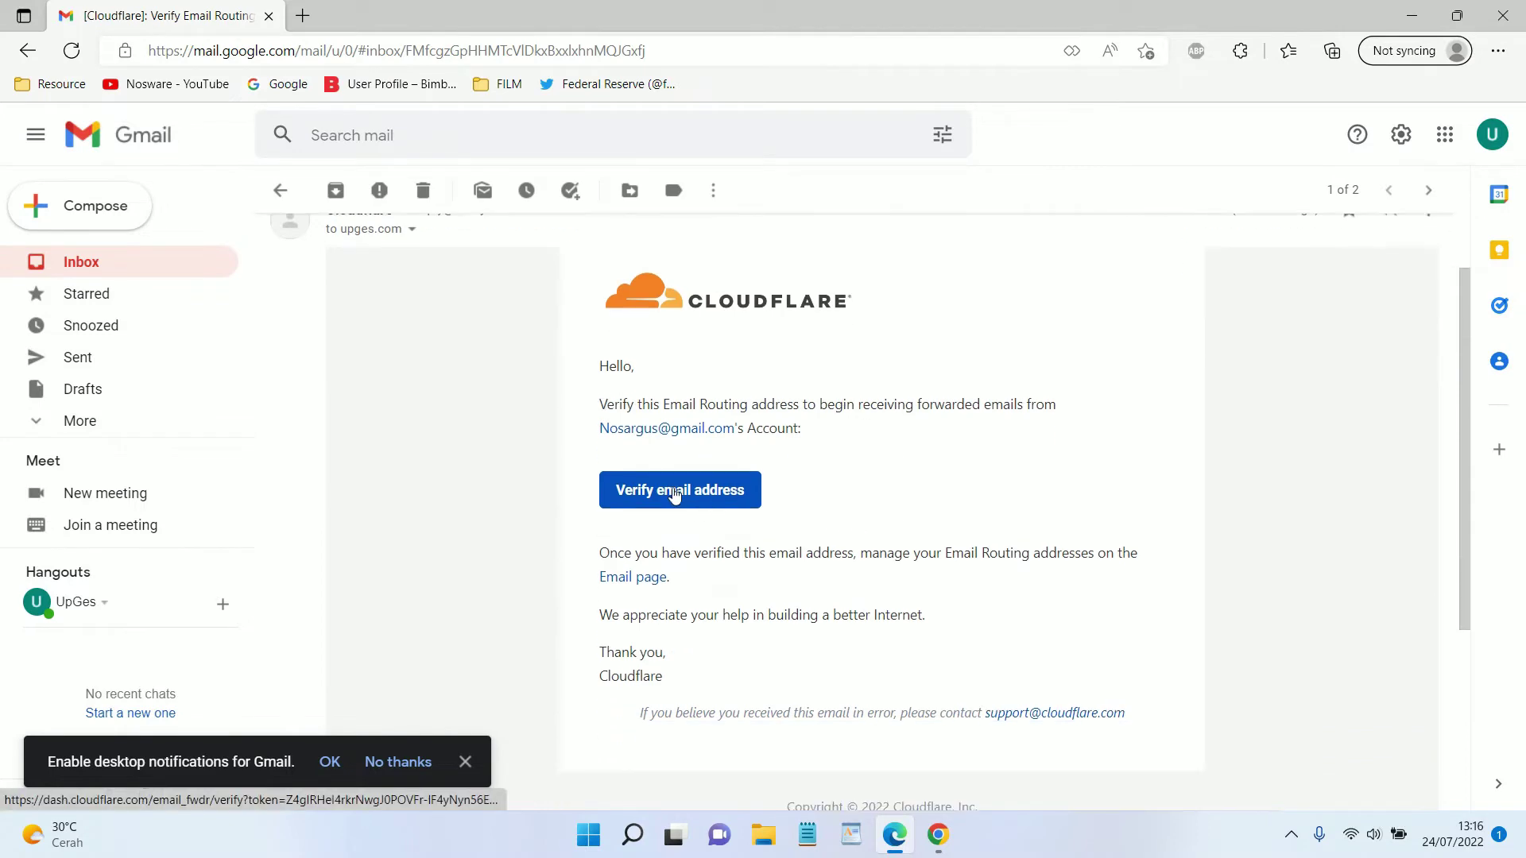
right_click(669, 490)
click(752, 302)
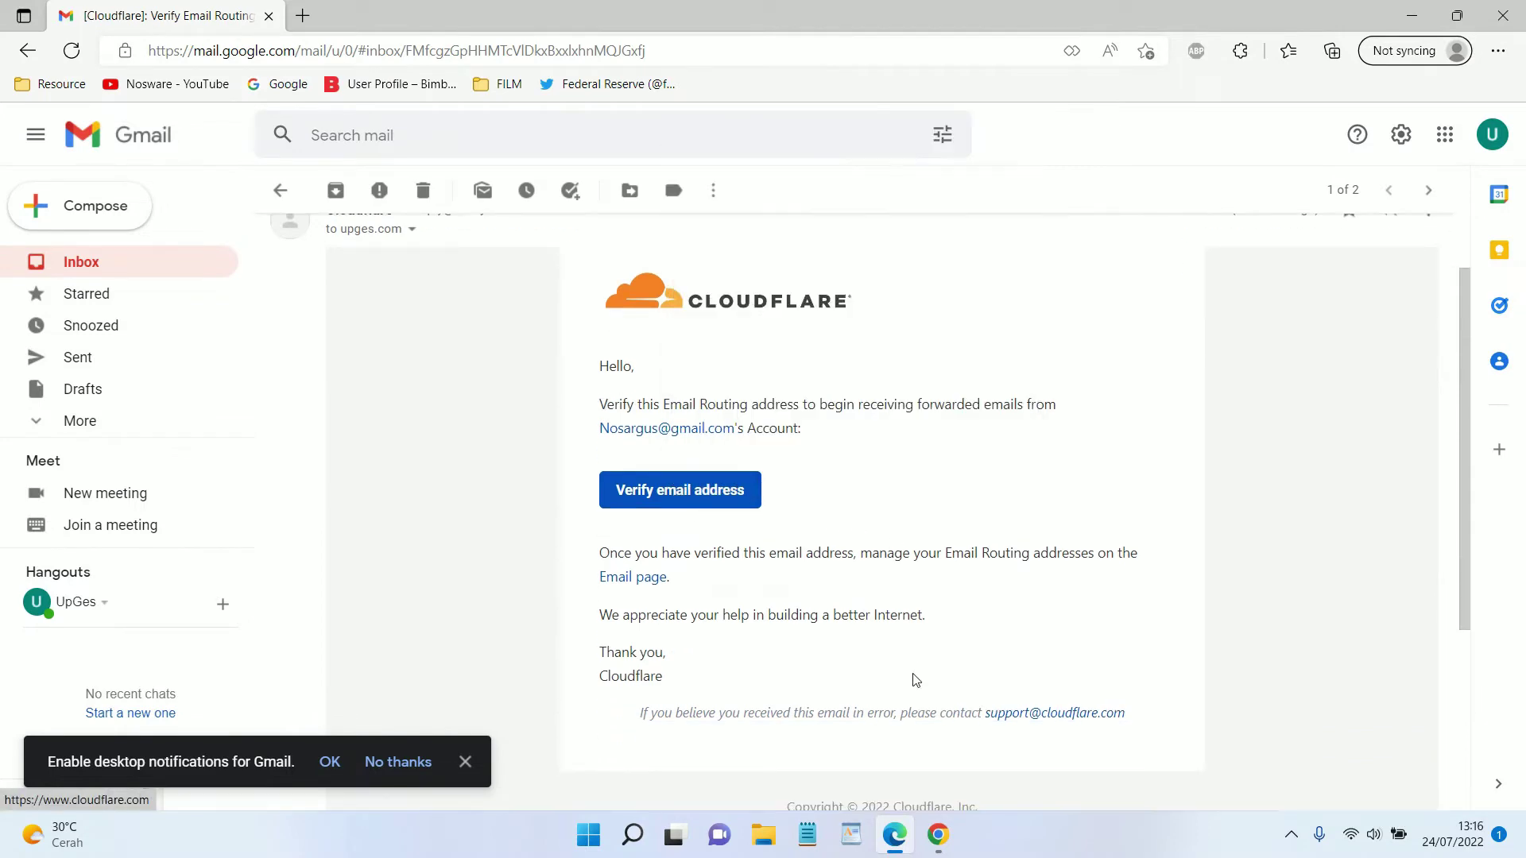
click(938, 835)
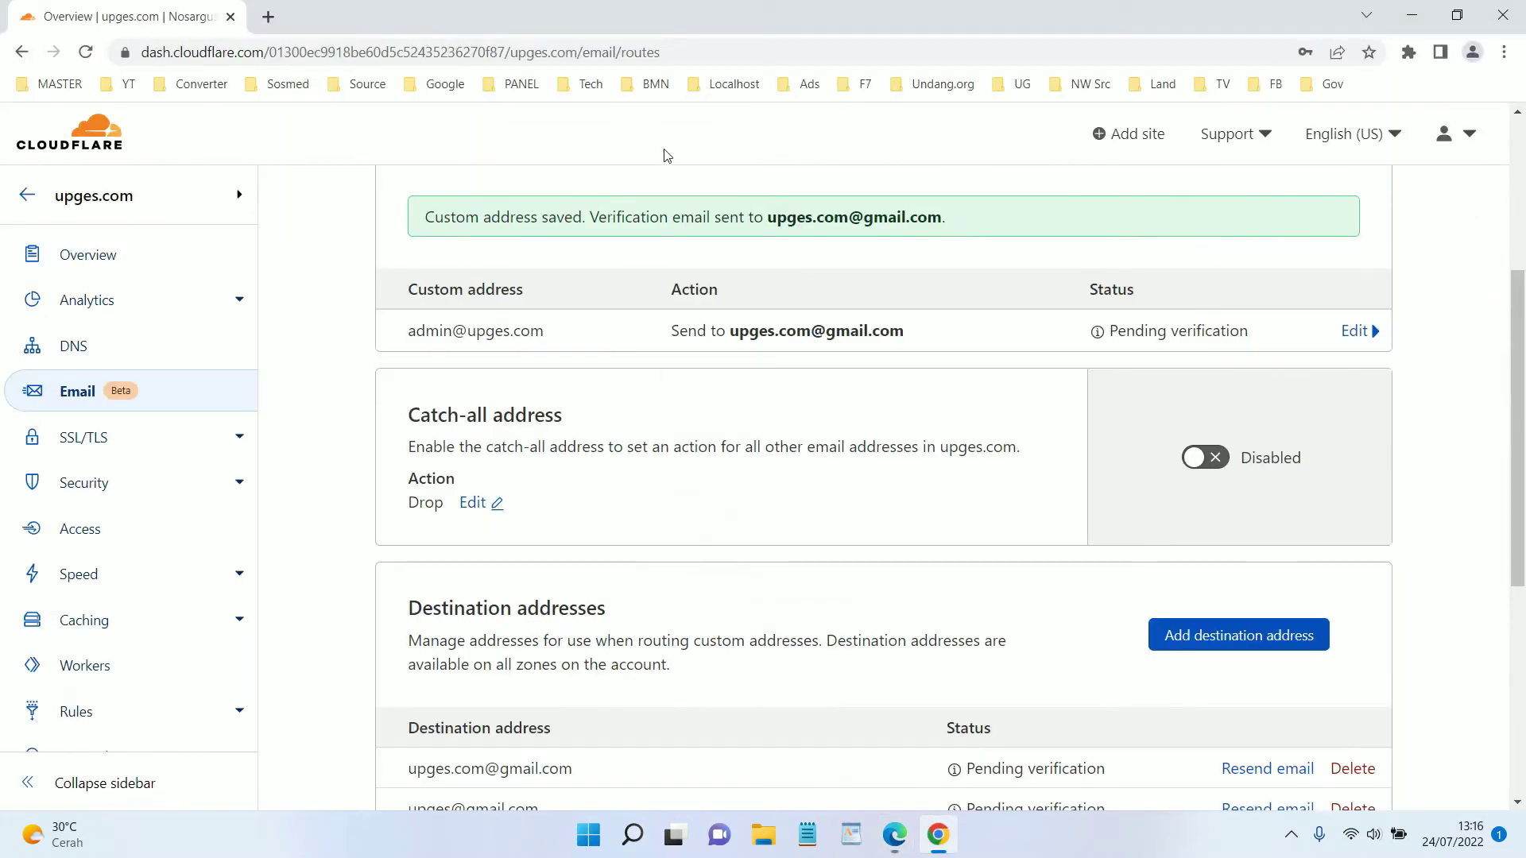
Open the copied verification link in a new tab to verify the destination, then go to Email Routing
click(268, 19)
key(ctrl+v)
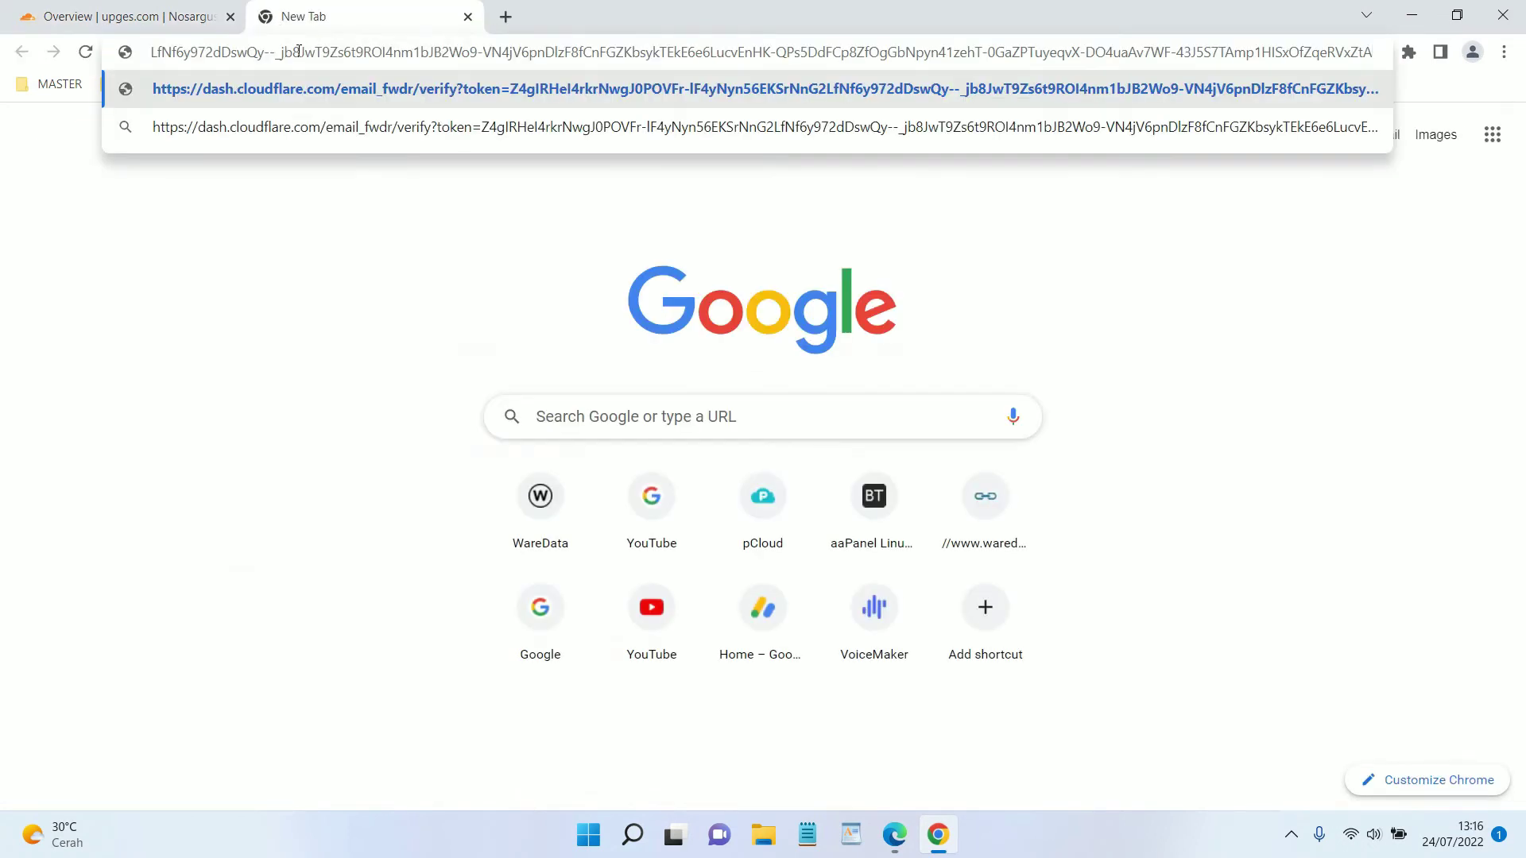
key(Return)
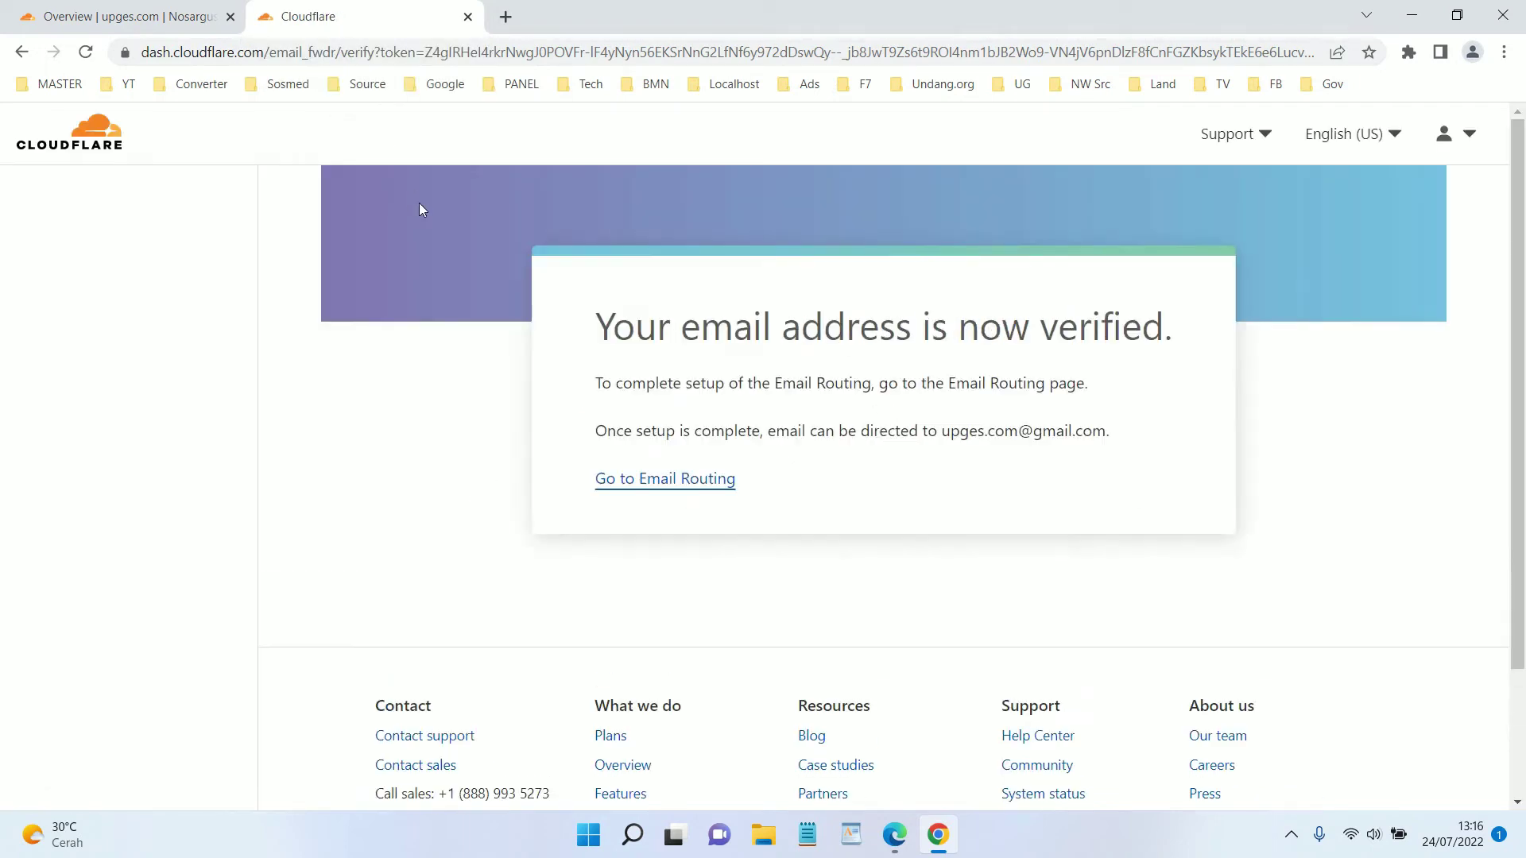
click(689, 479)
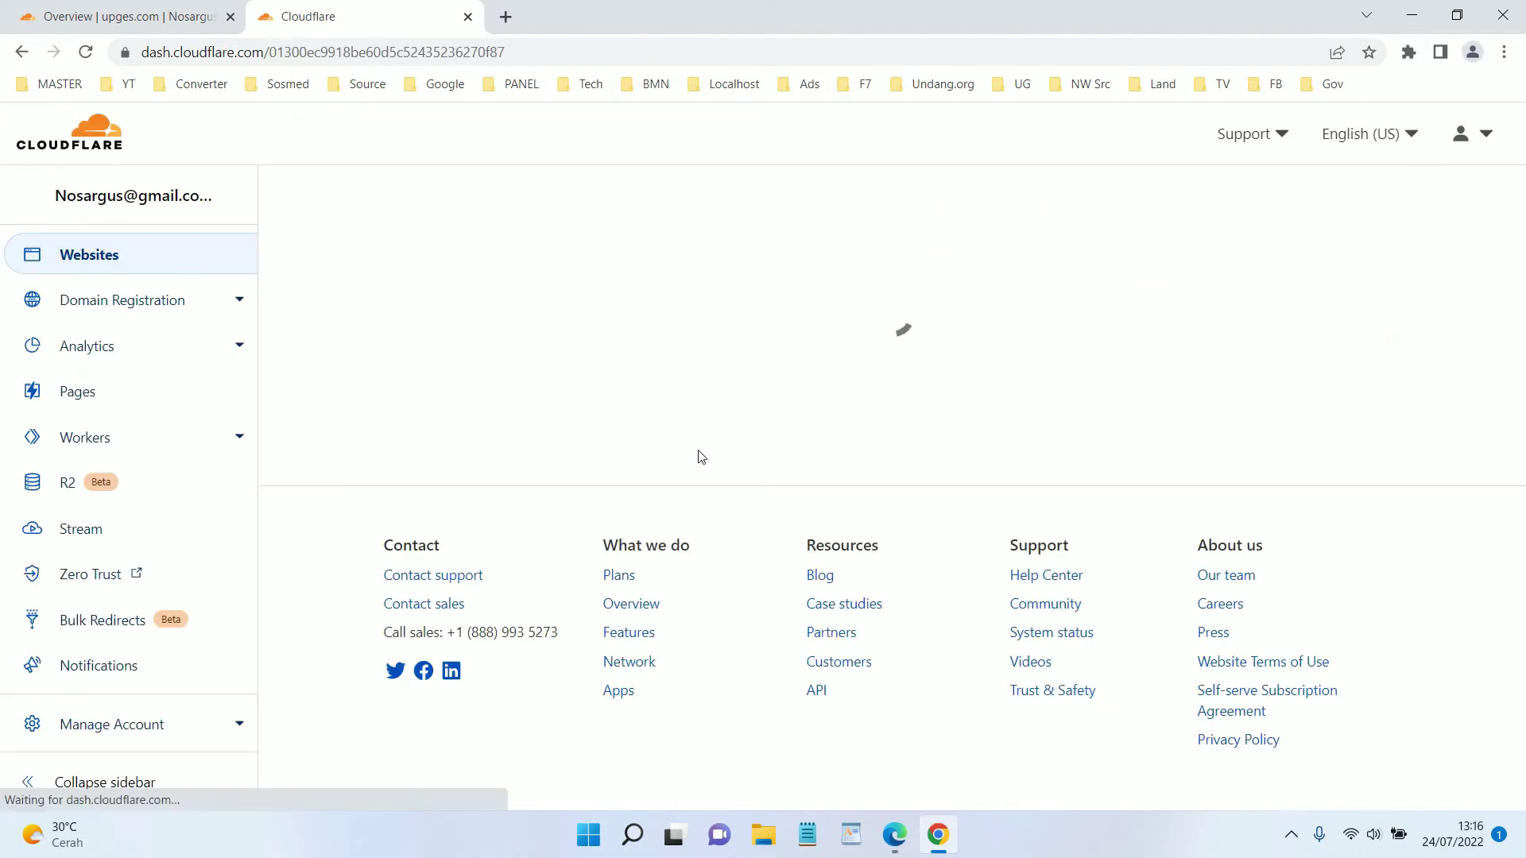
Close the extra tab and copy the admin custom address from the routes table, then switch to Gmail
key(ctrl+w)
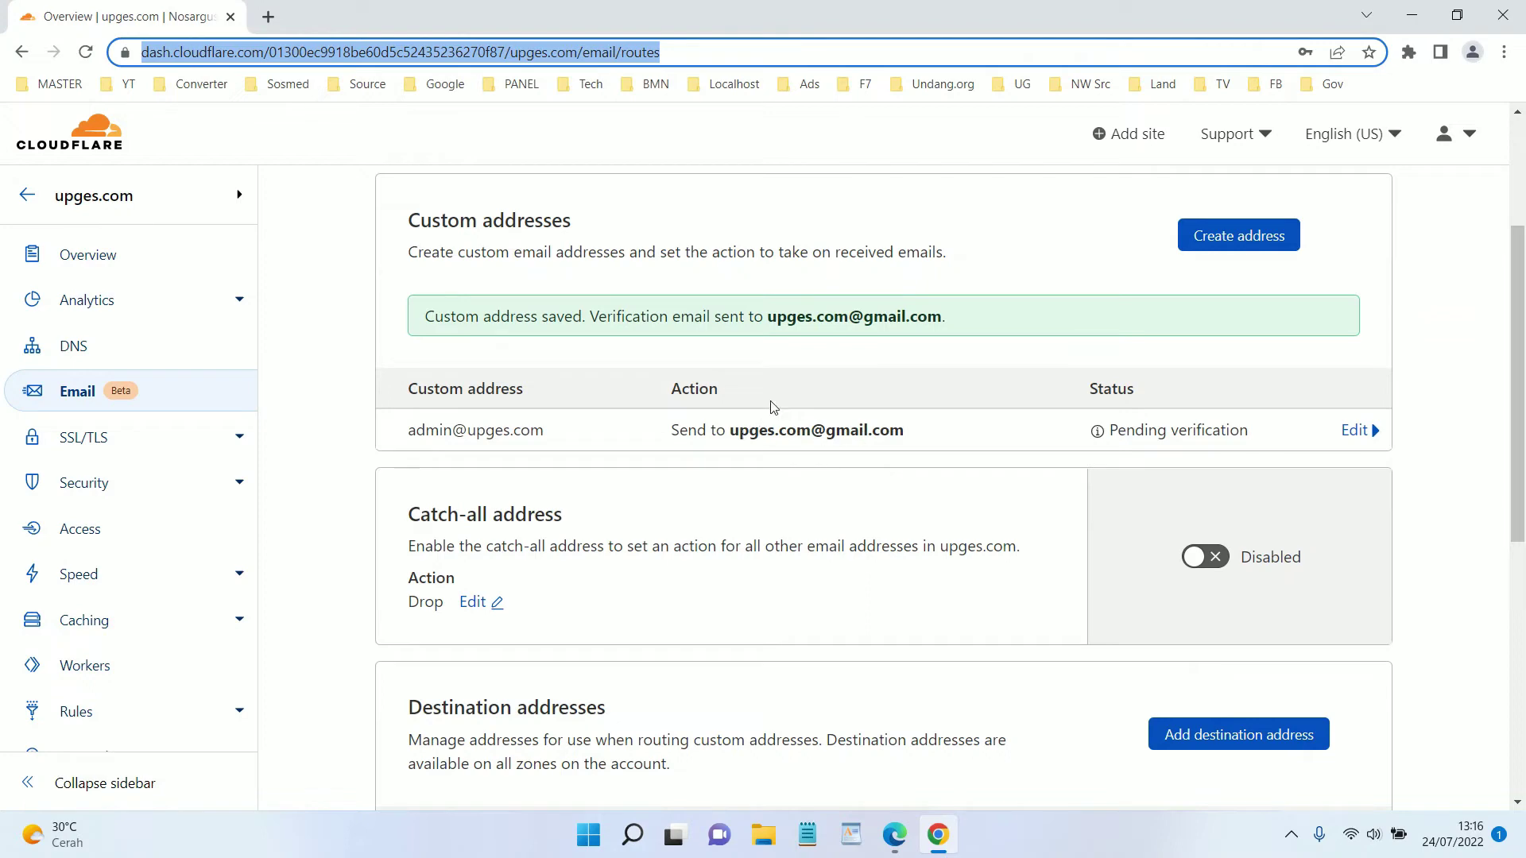
drag(550, 430, 408, 430)
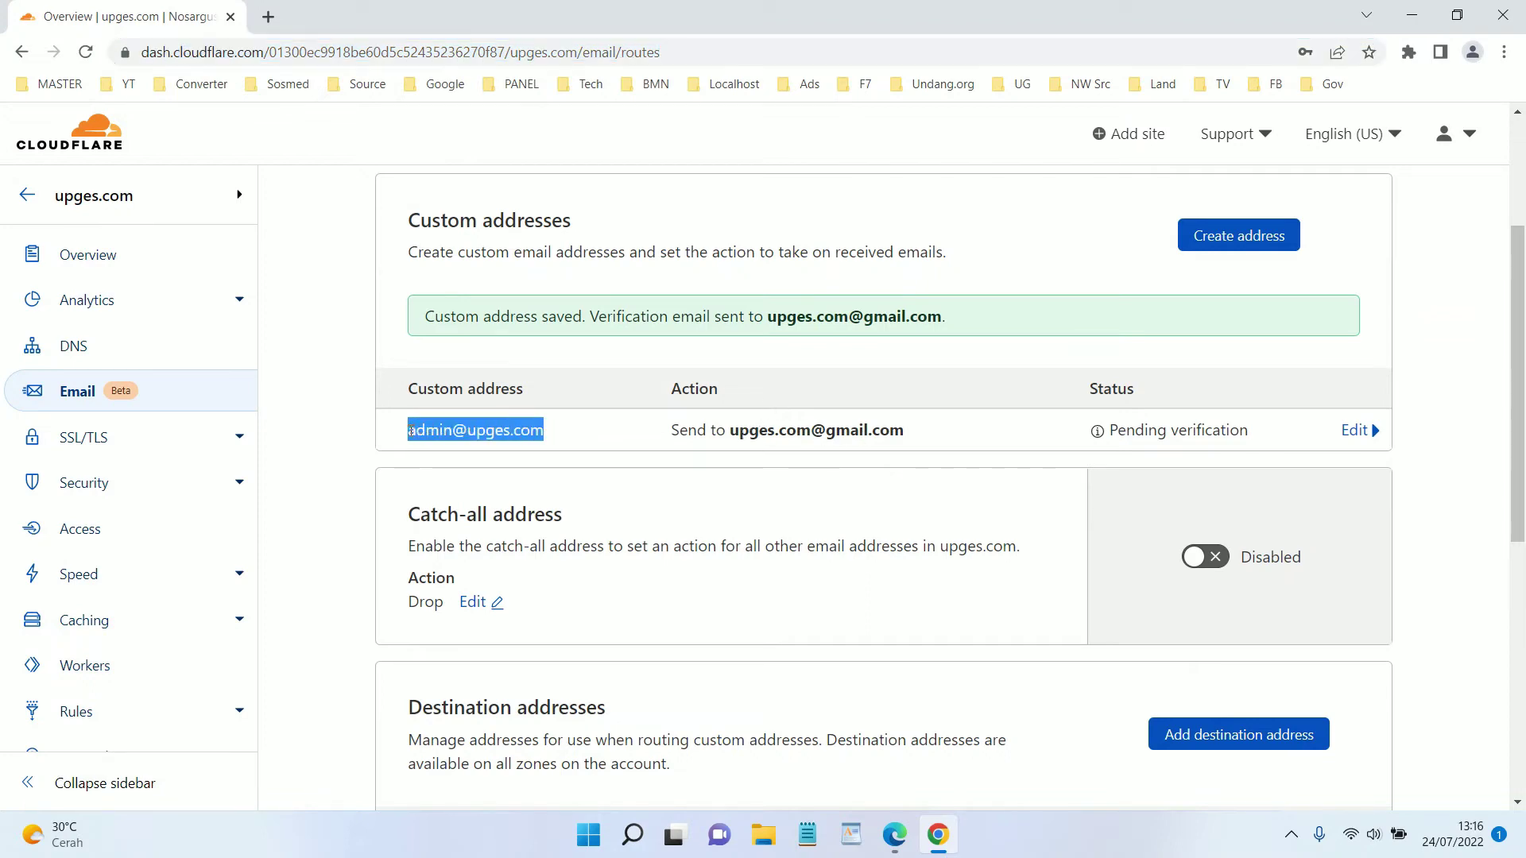
right_click(439, 430)
click(466, 449)
click(894, 834)
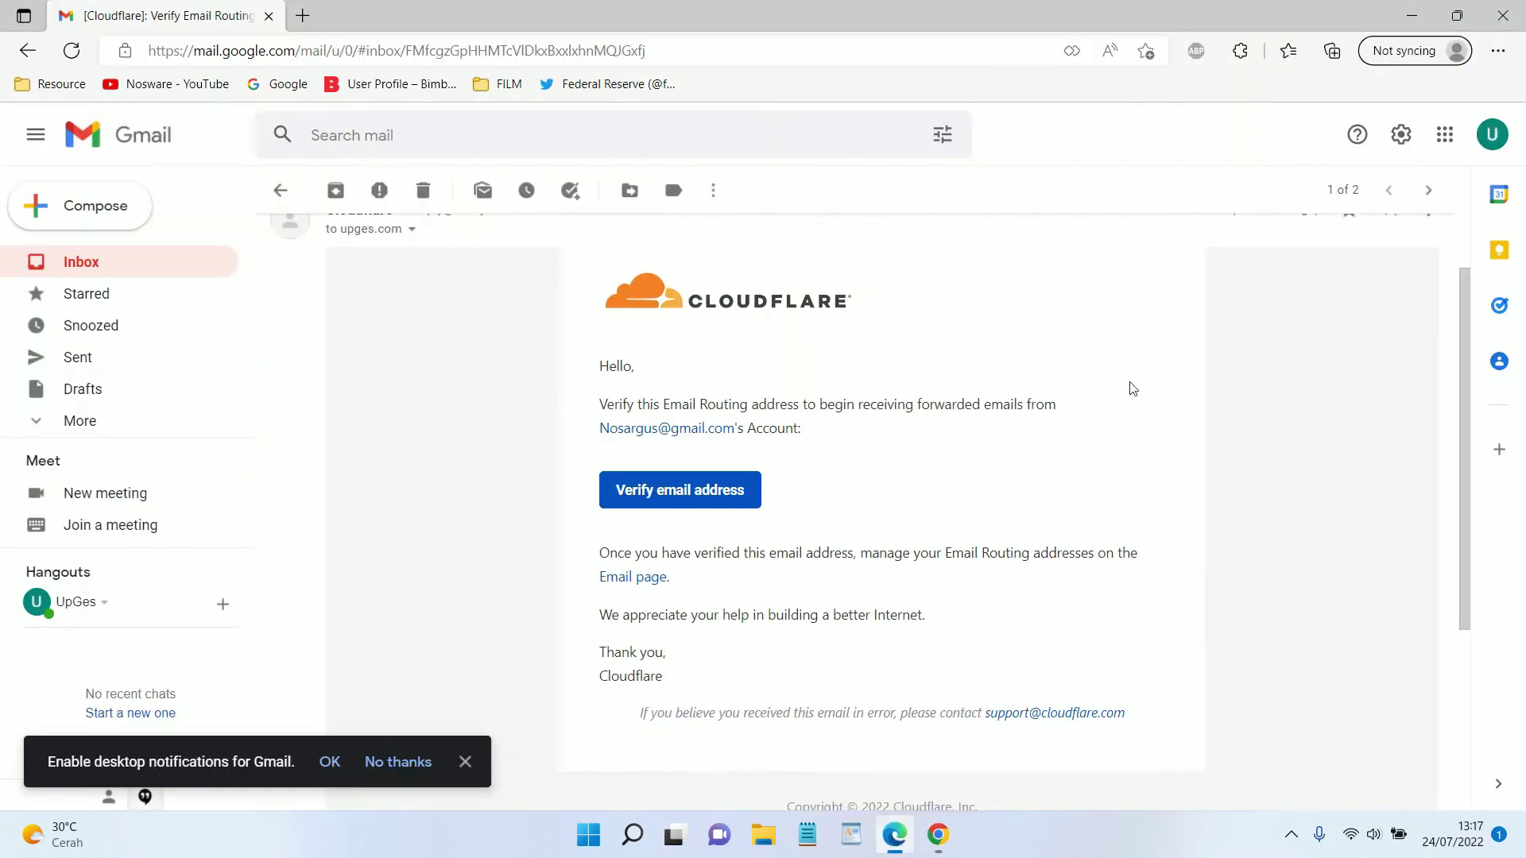
Compose an email to the admin custom address with subject 'Test !' and body 'Hi this is test !'
click(170, 264)
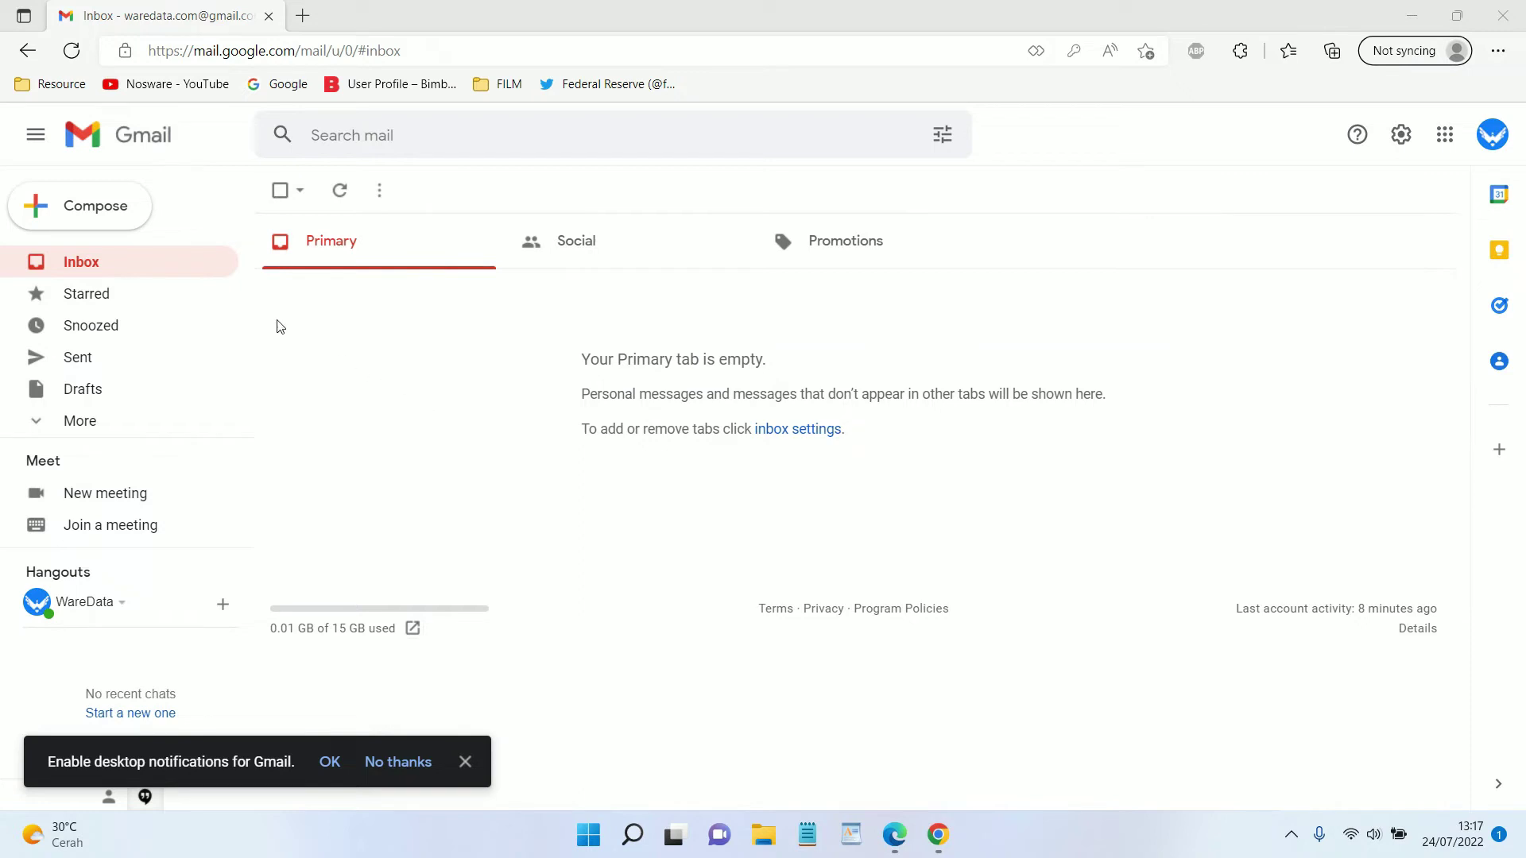
click(125, 226)
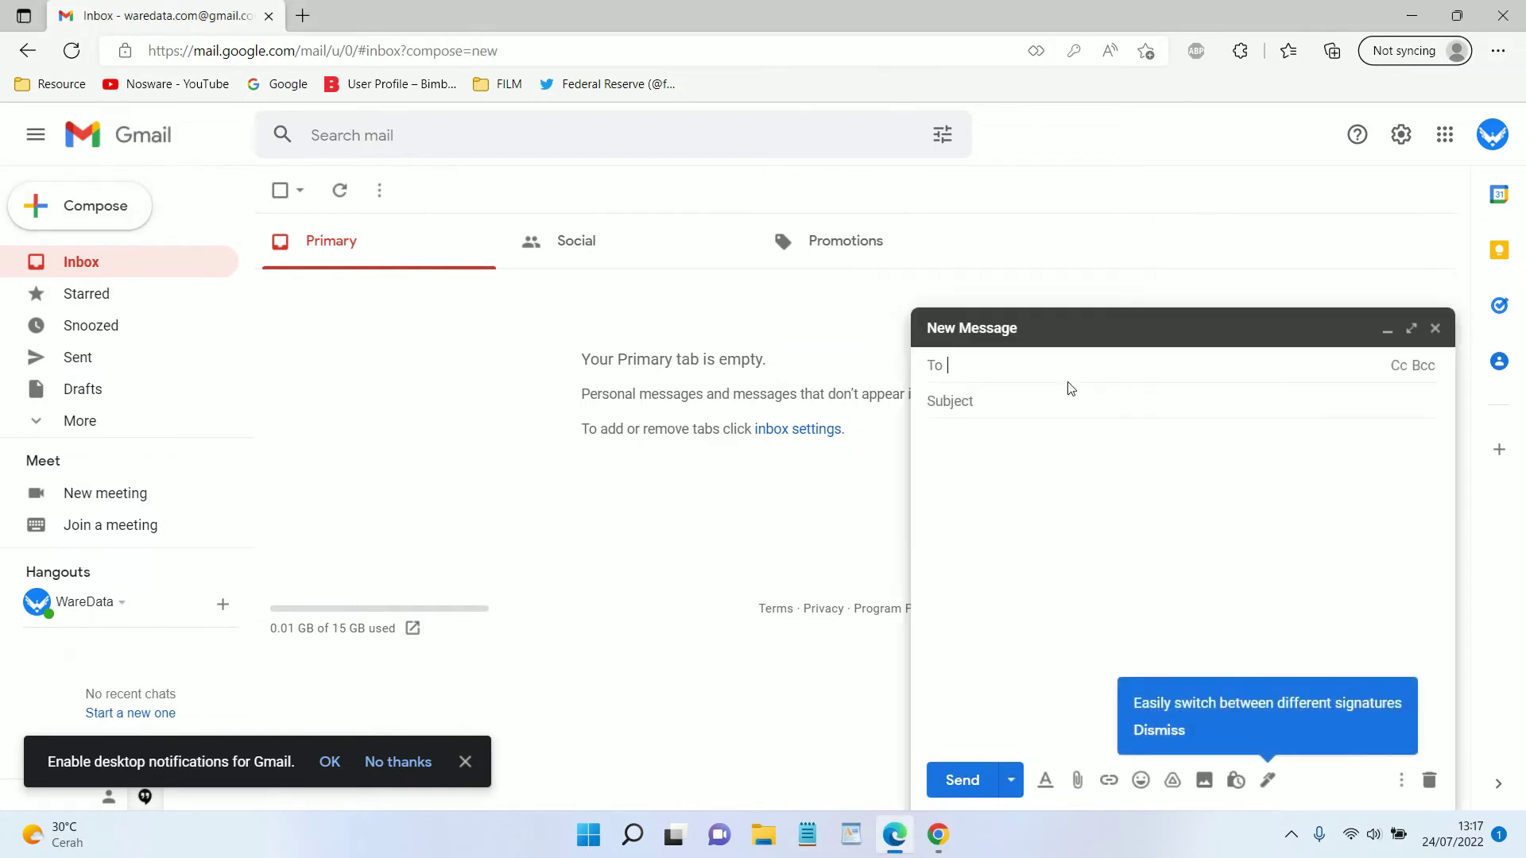
click(1062, 403)
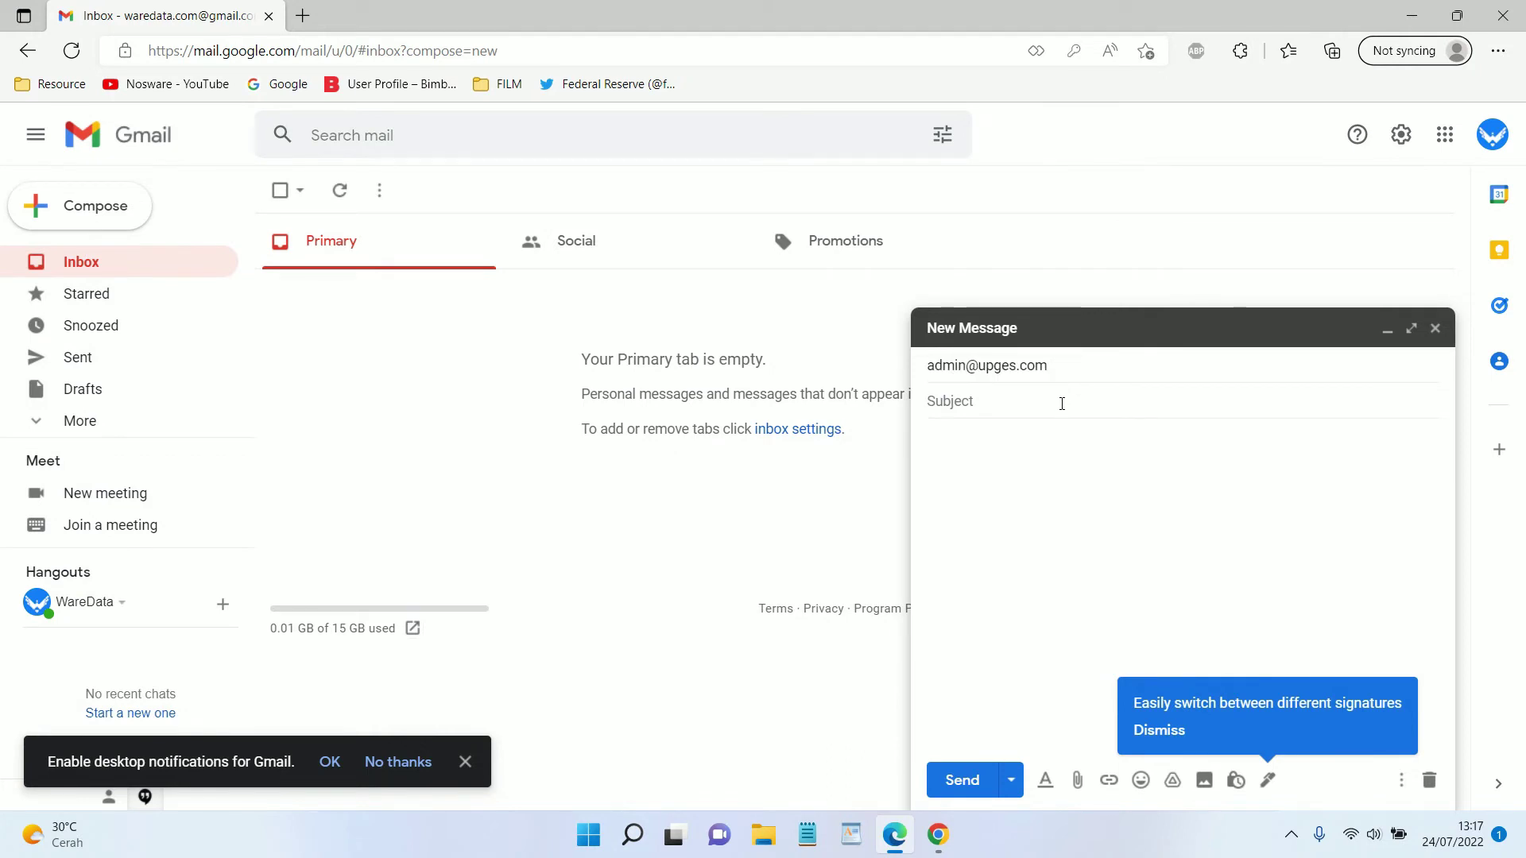
text(Test !)
key(Tab)
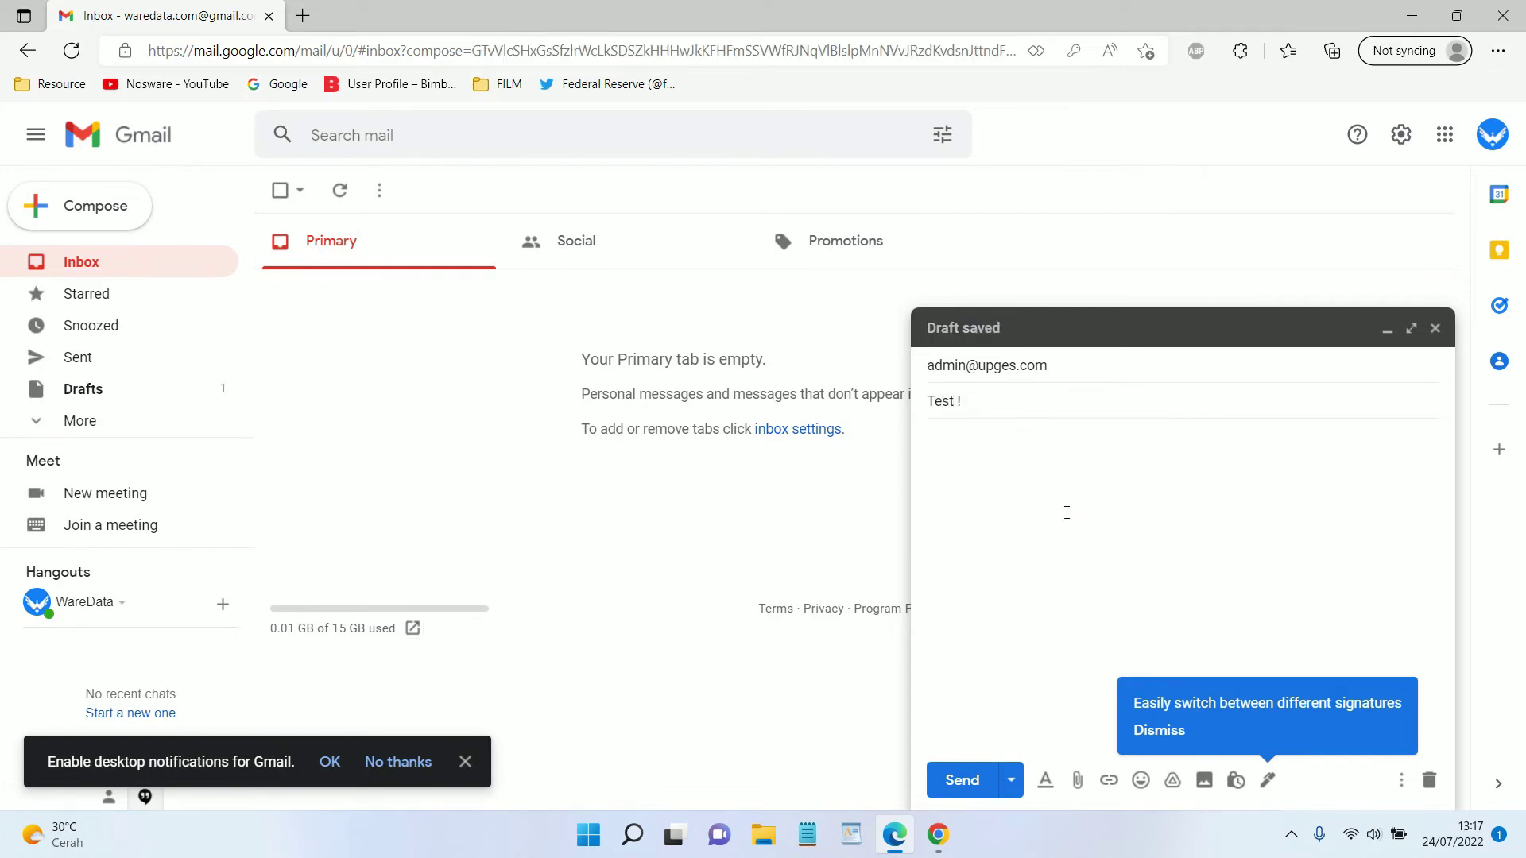
text(Hi this is test !)
Glance at the Cloudflare routes page, then send the test email
click(938, 835)
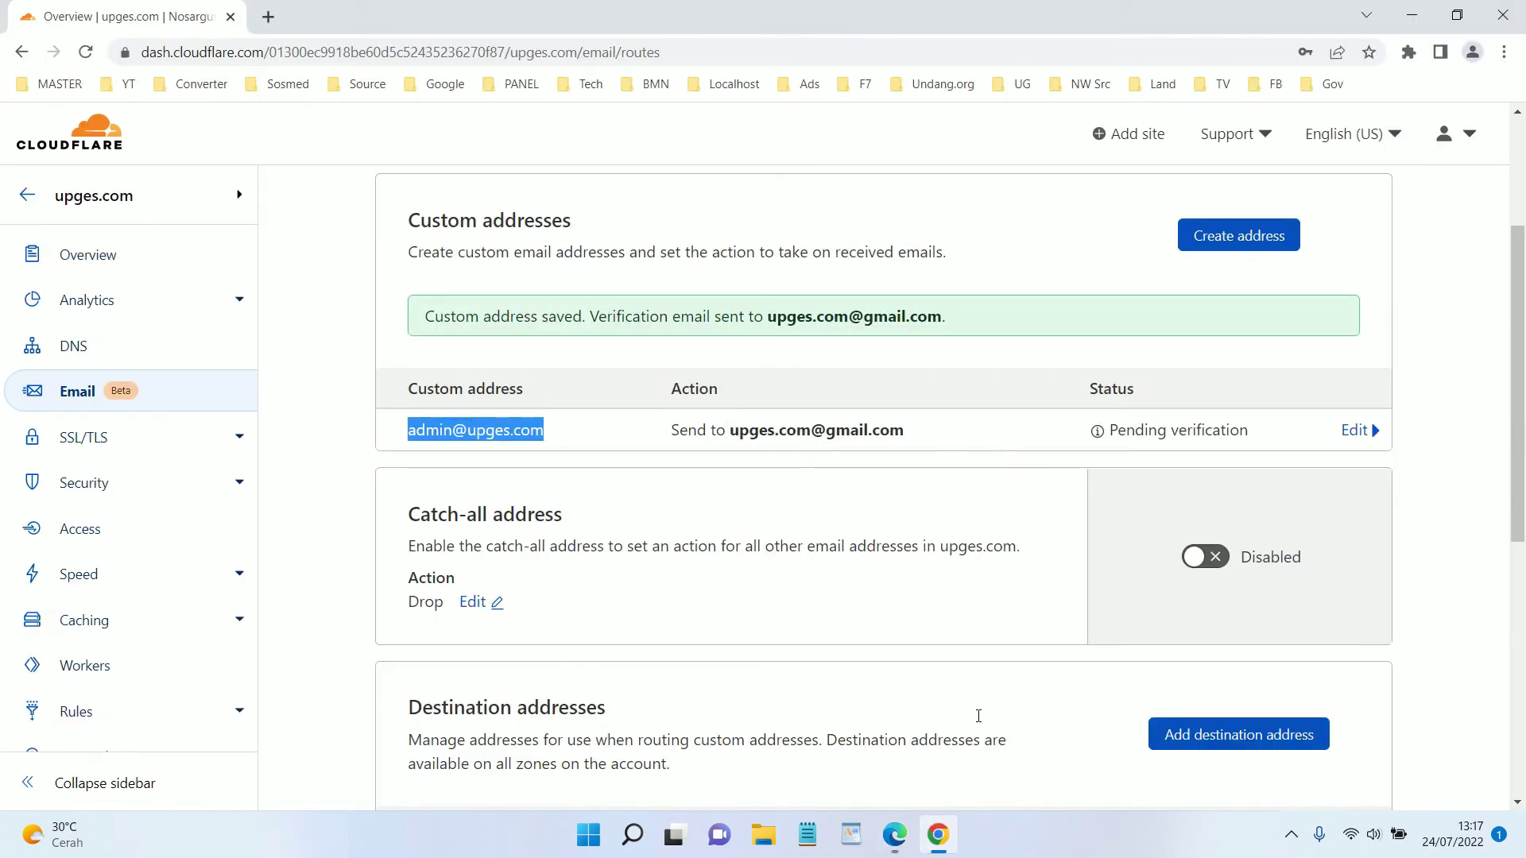
click(938, 834)
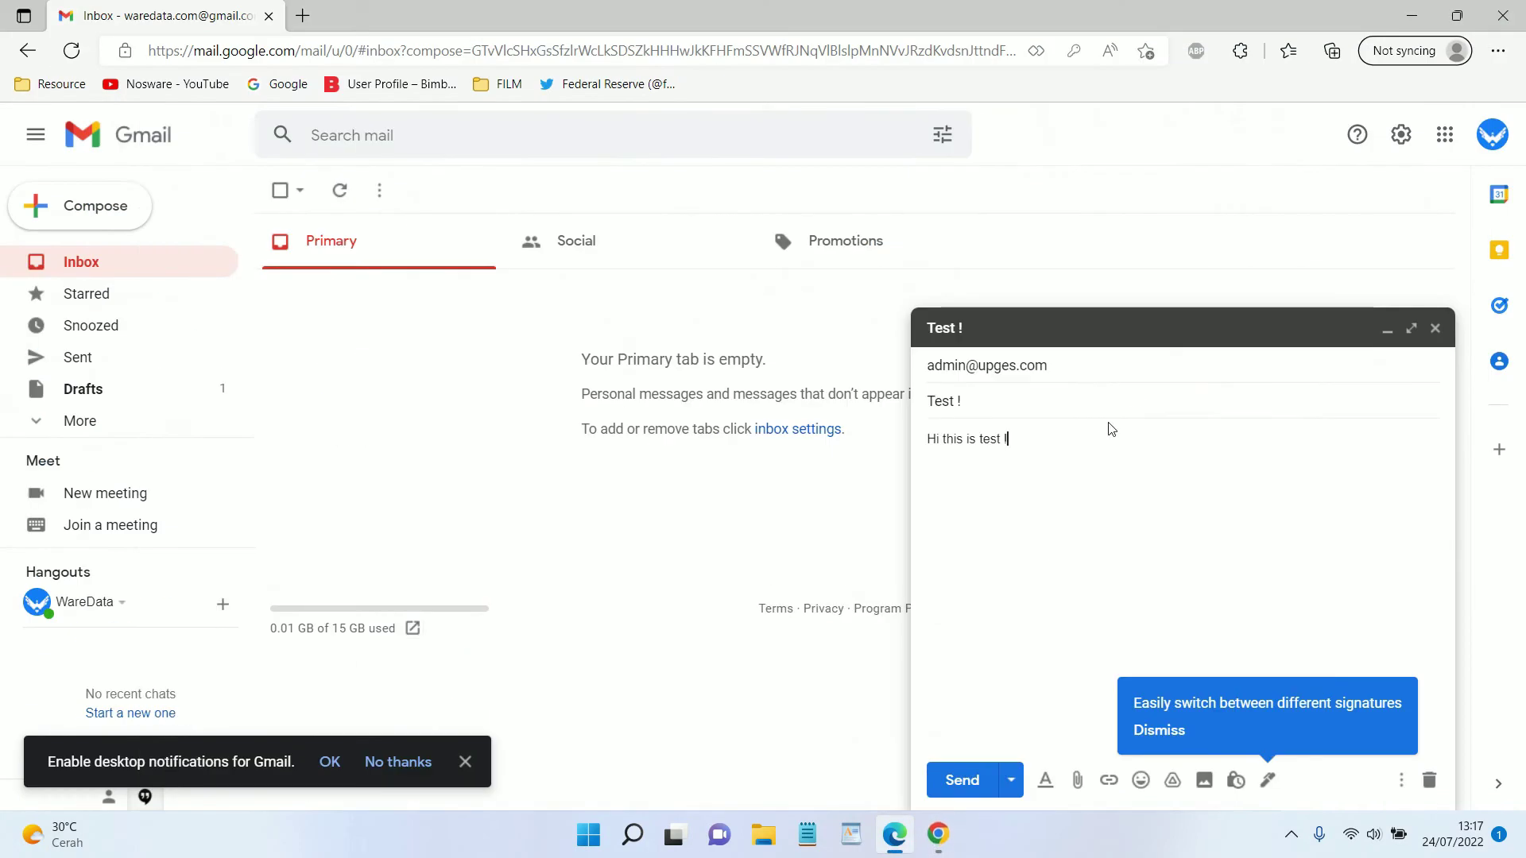
click(962, 781)
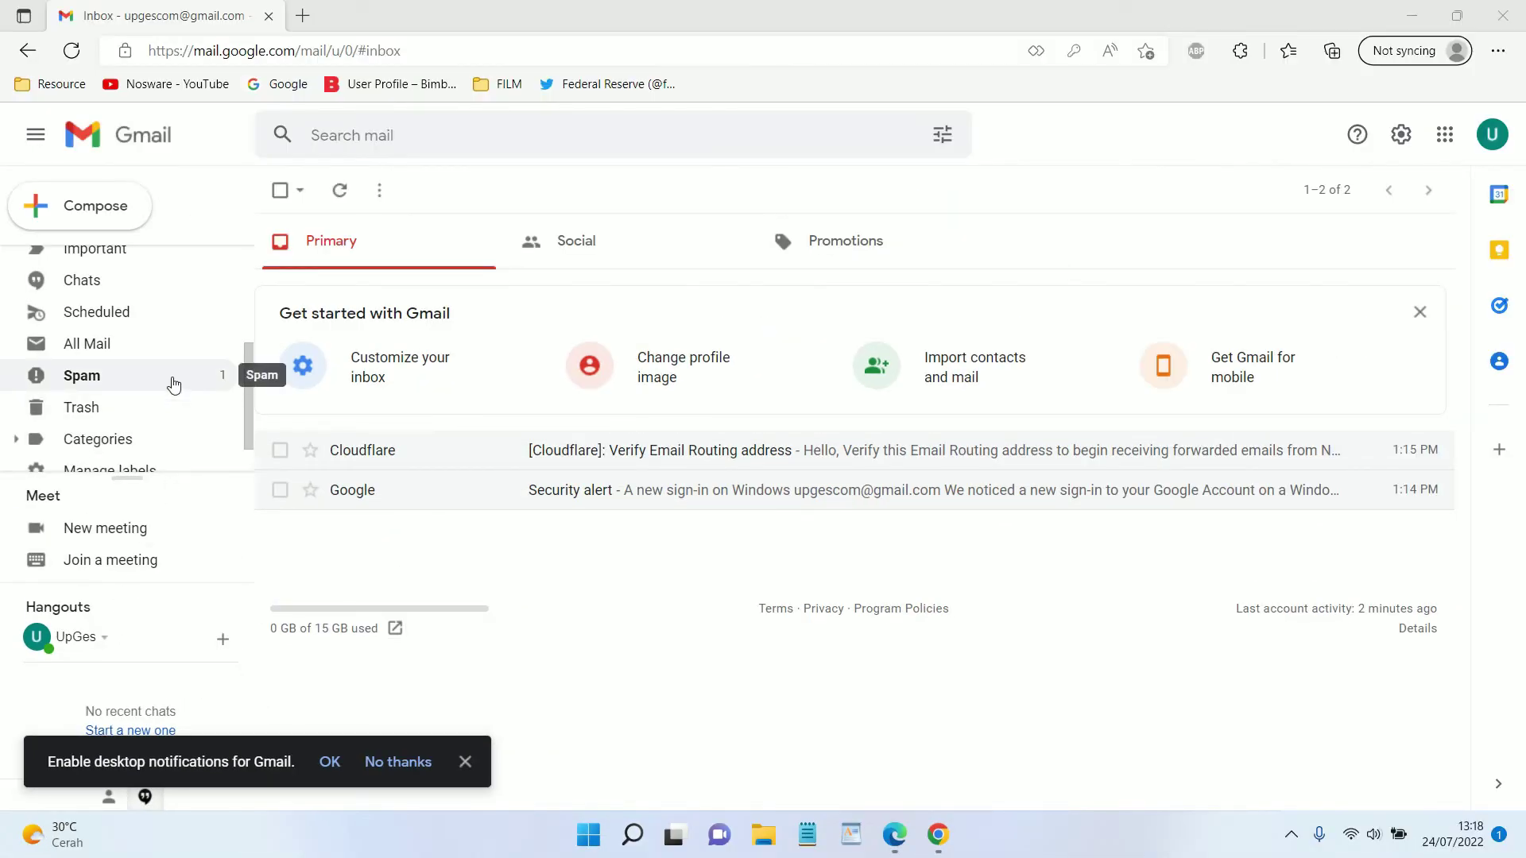
Find the forwarded 'Test !' message in Spam and confirm it was addressed to the admin address
click(173, 385)
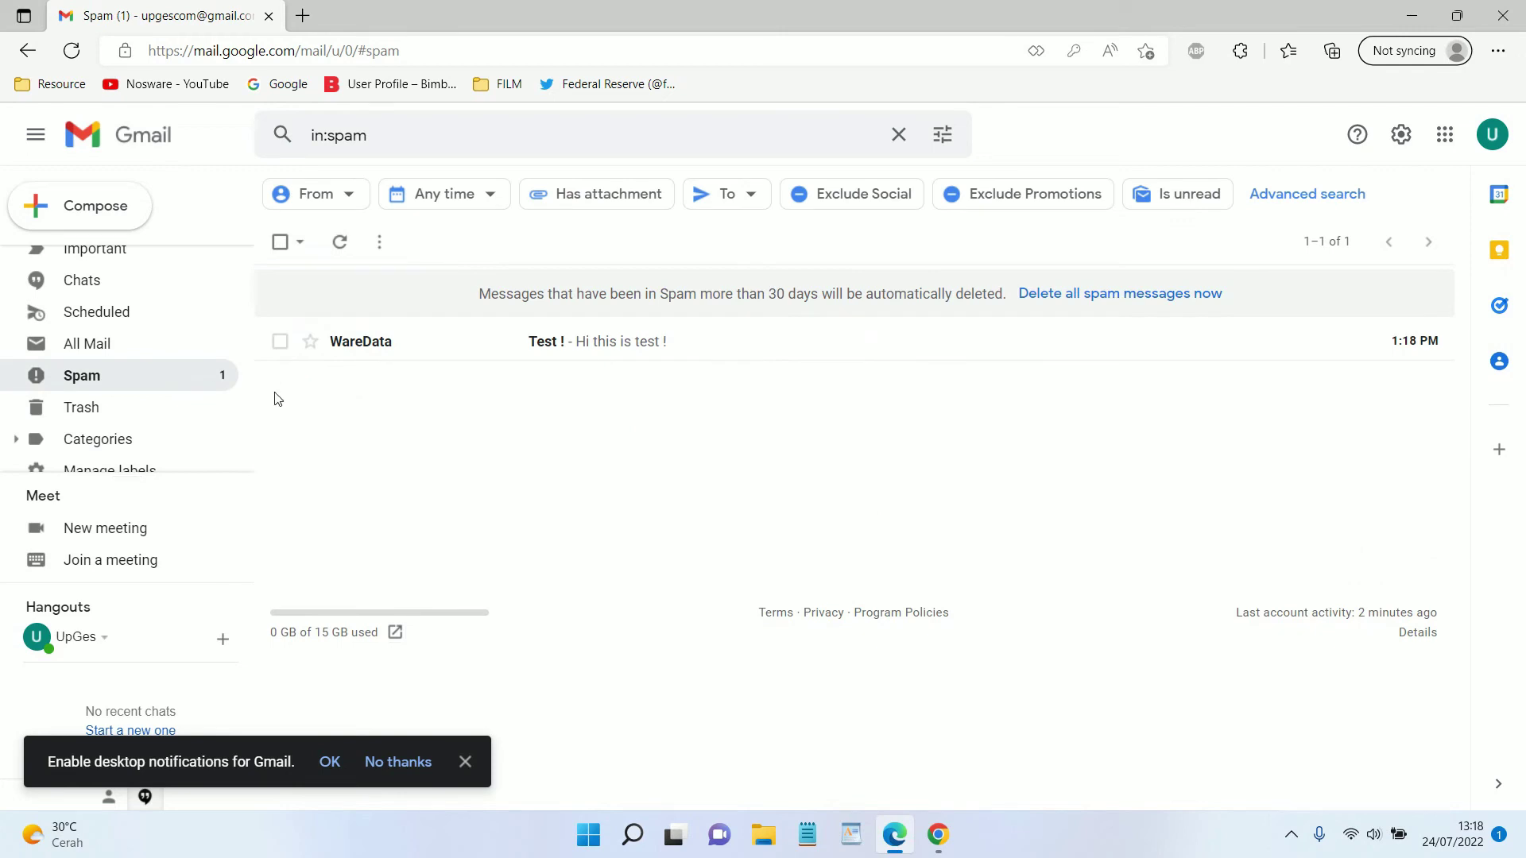
click(593, 346)
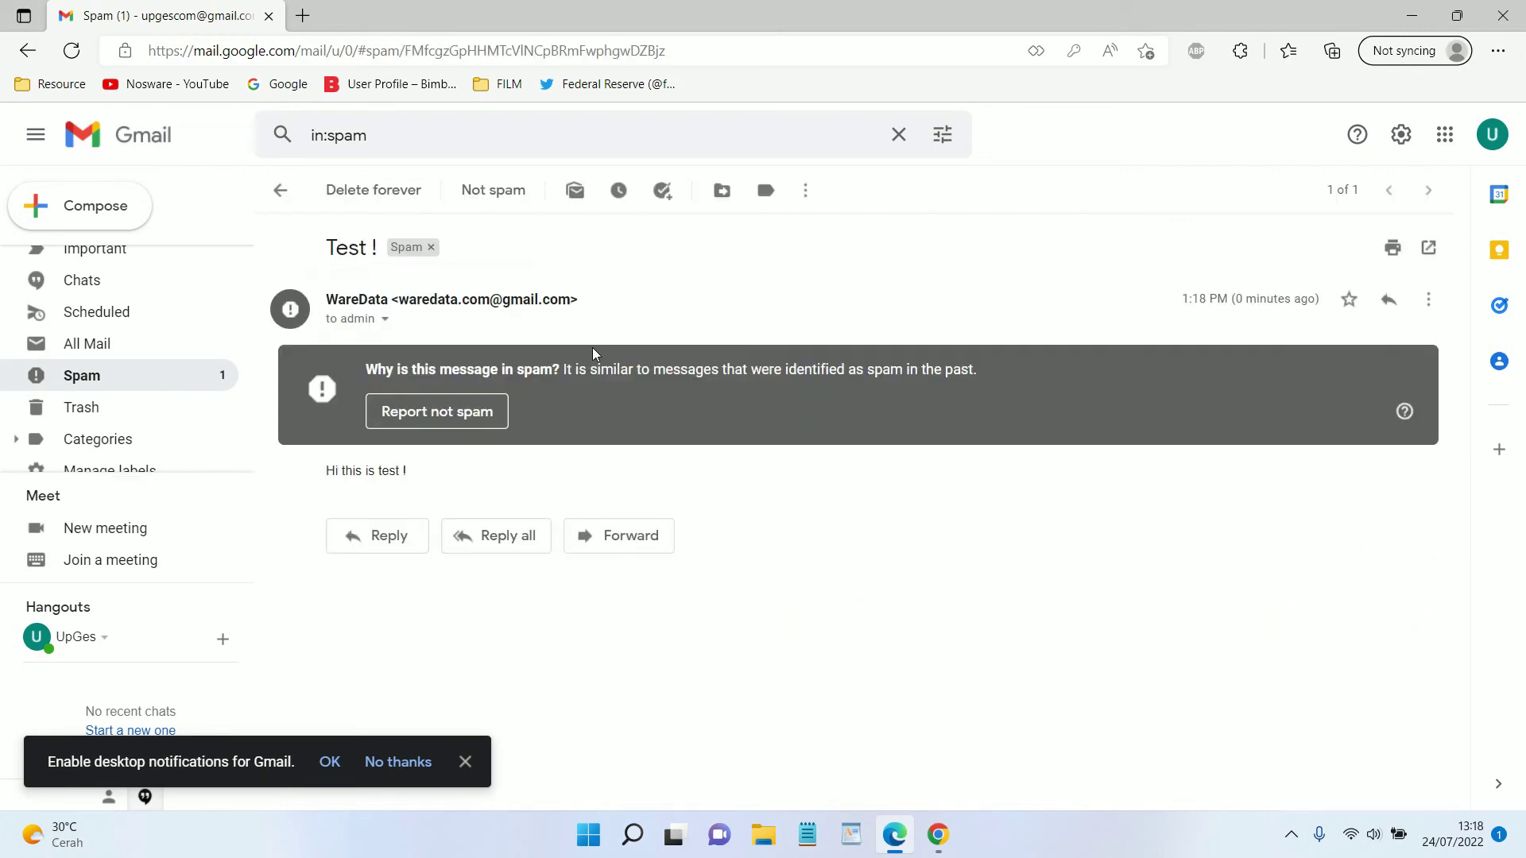
click(384, 319)
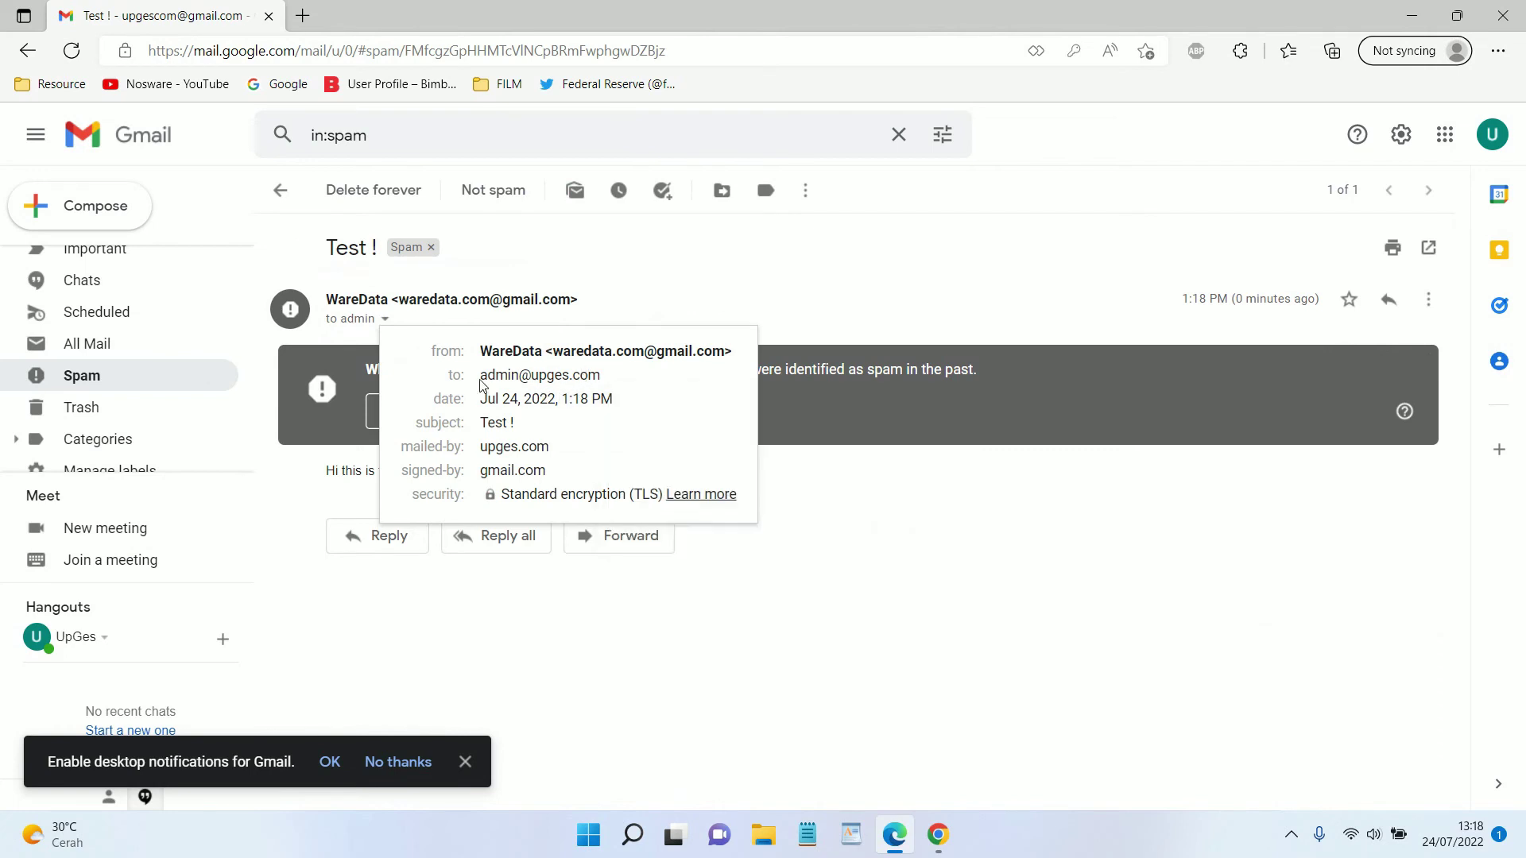
drag(482, 385, 609, 383)
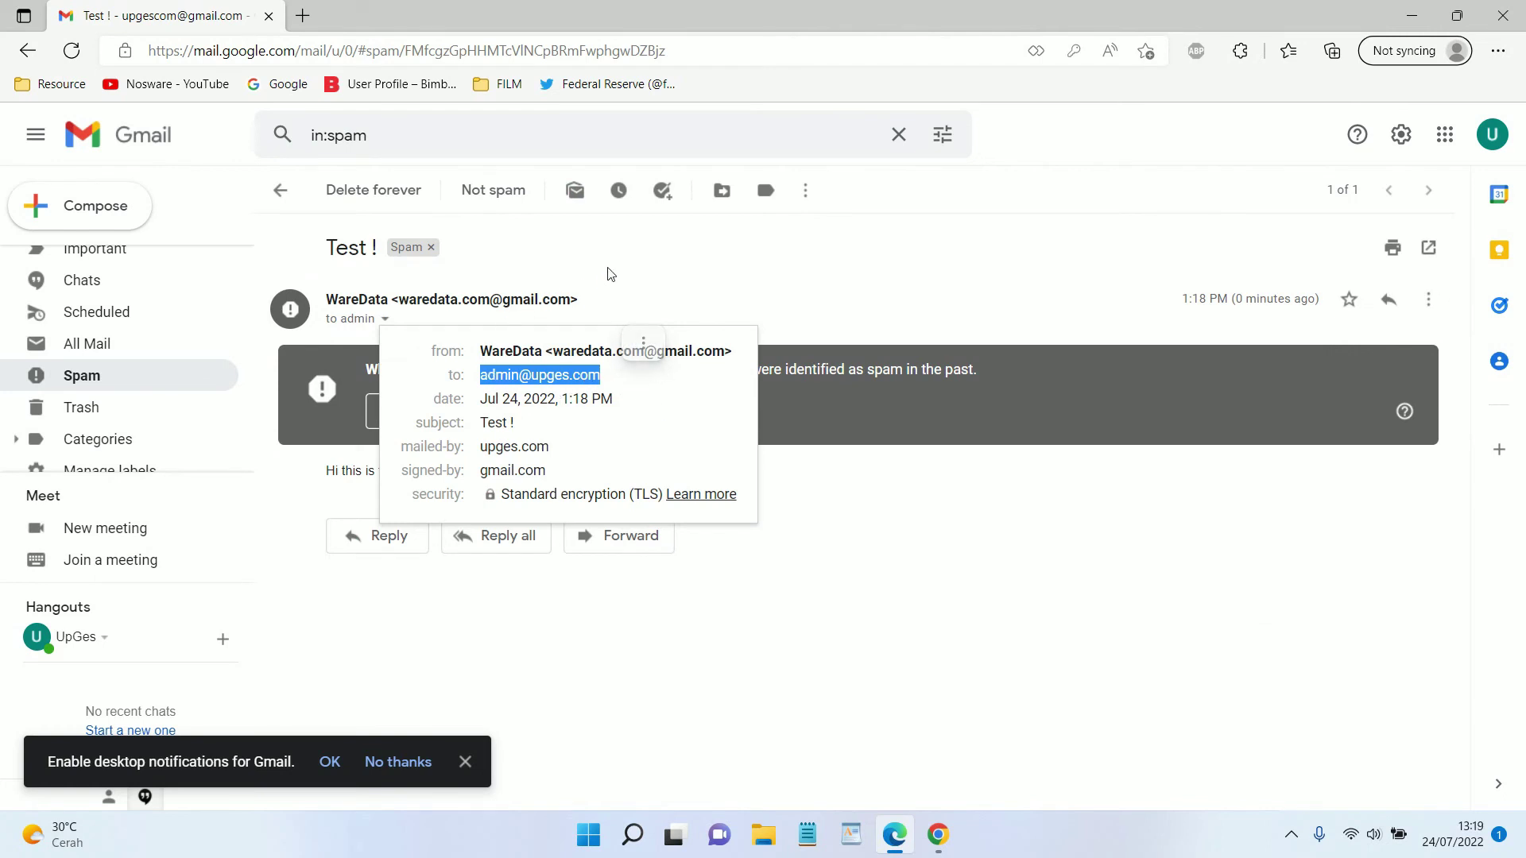
click(834, 543)
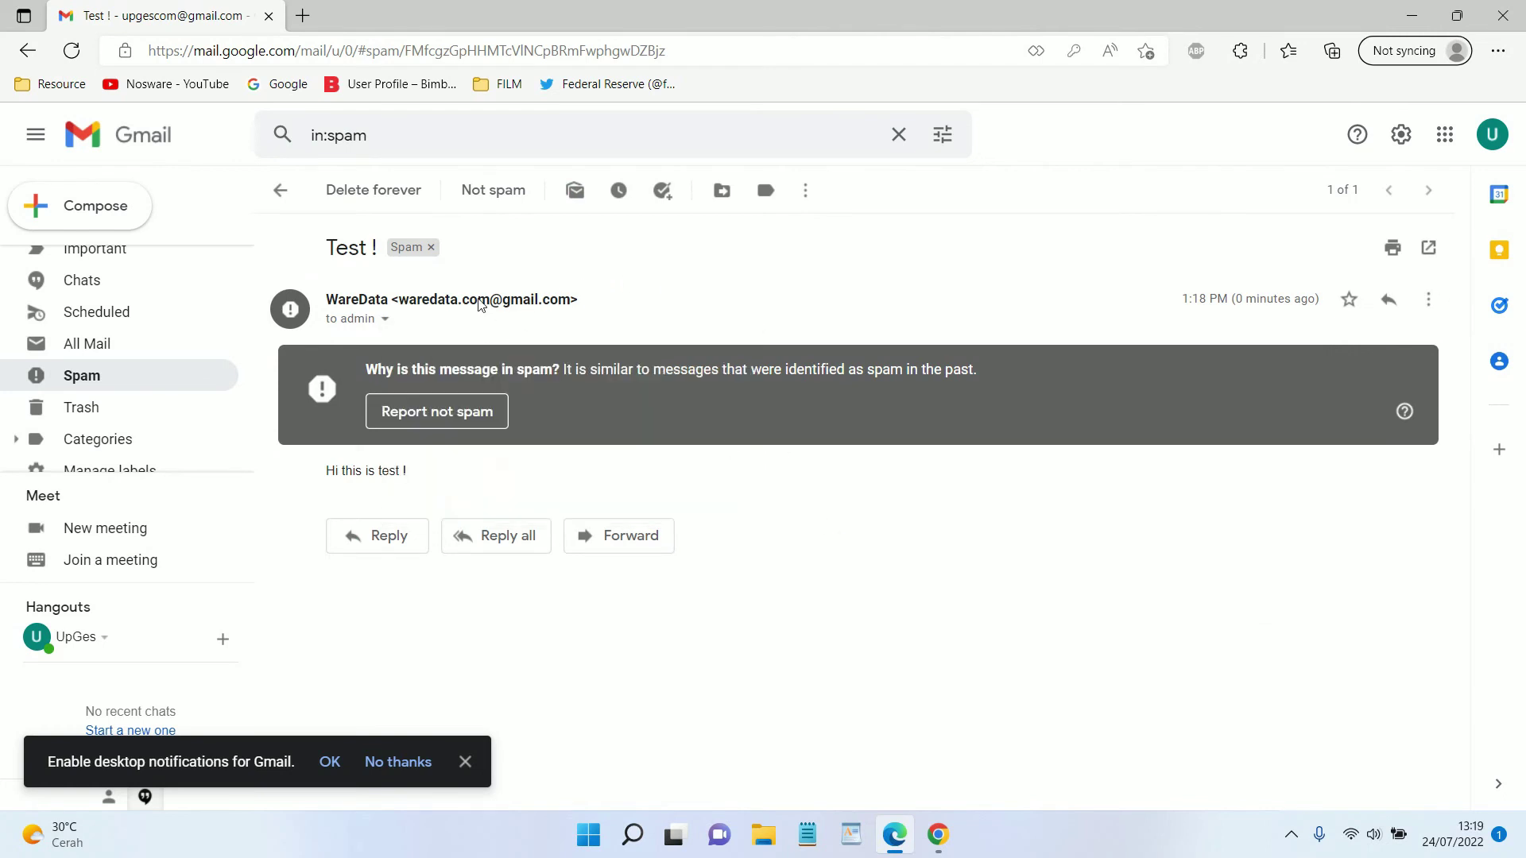
Unmark the test message as spam so it returns to the Inbox
click(432, 253)
scroll(99, 401, up, 2)
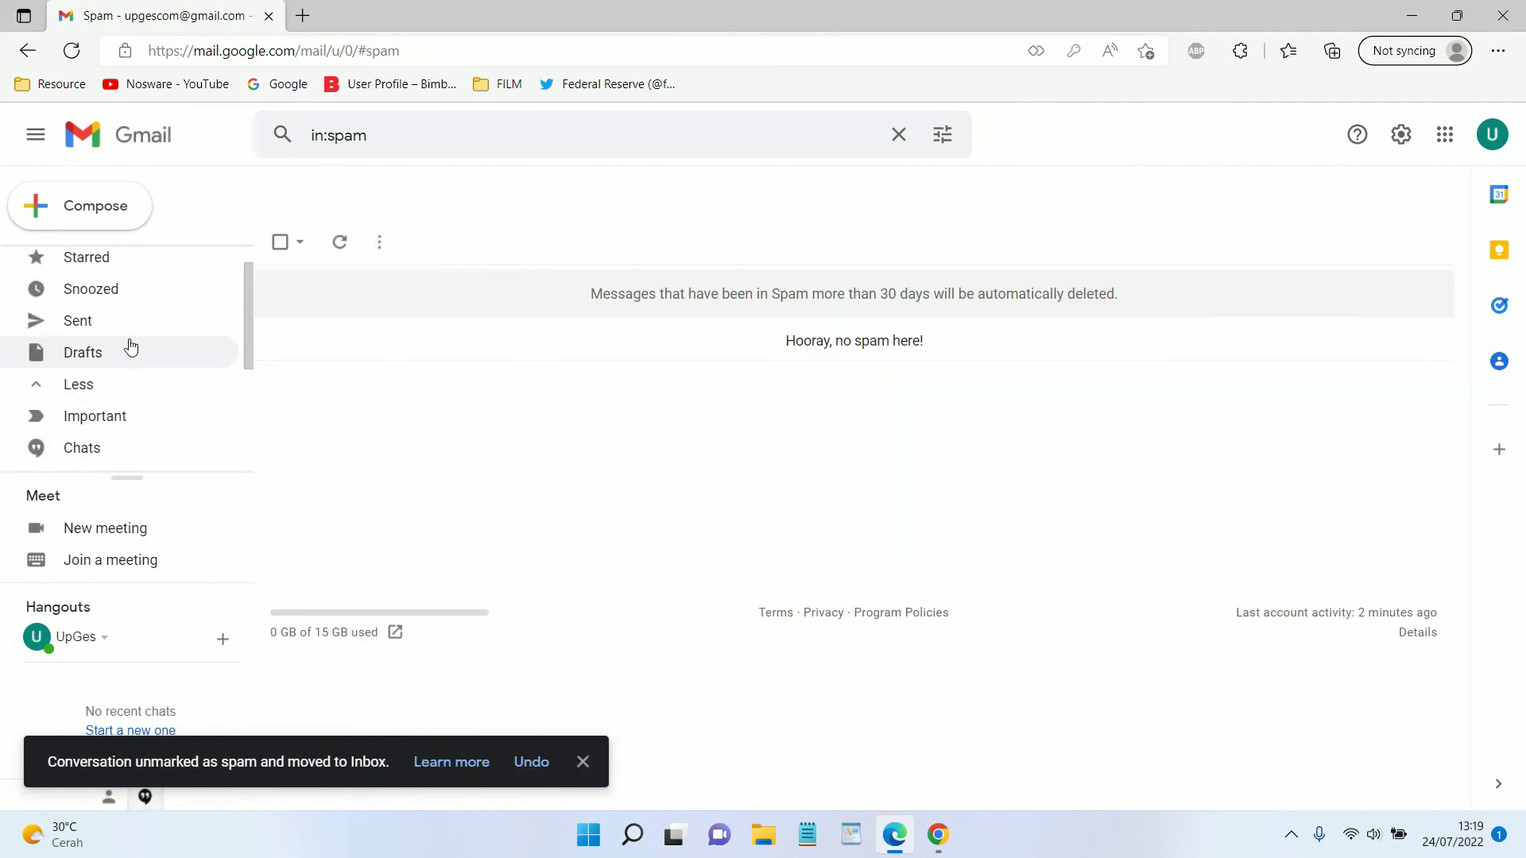
scroll(123, 293, up, 1)
Switch Gmail from the Inbox to the All Mail folder to list every message
click(123, 269)
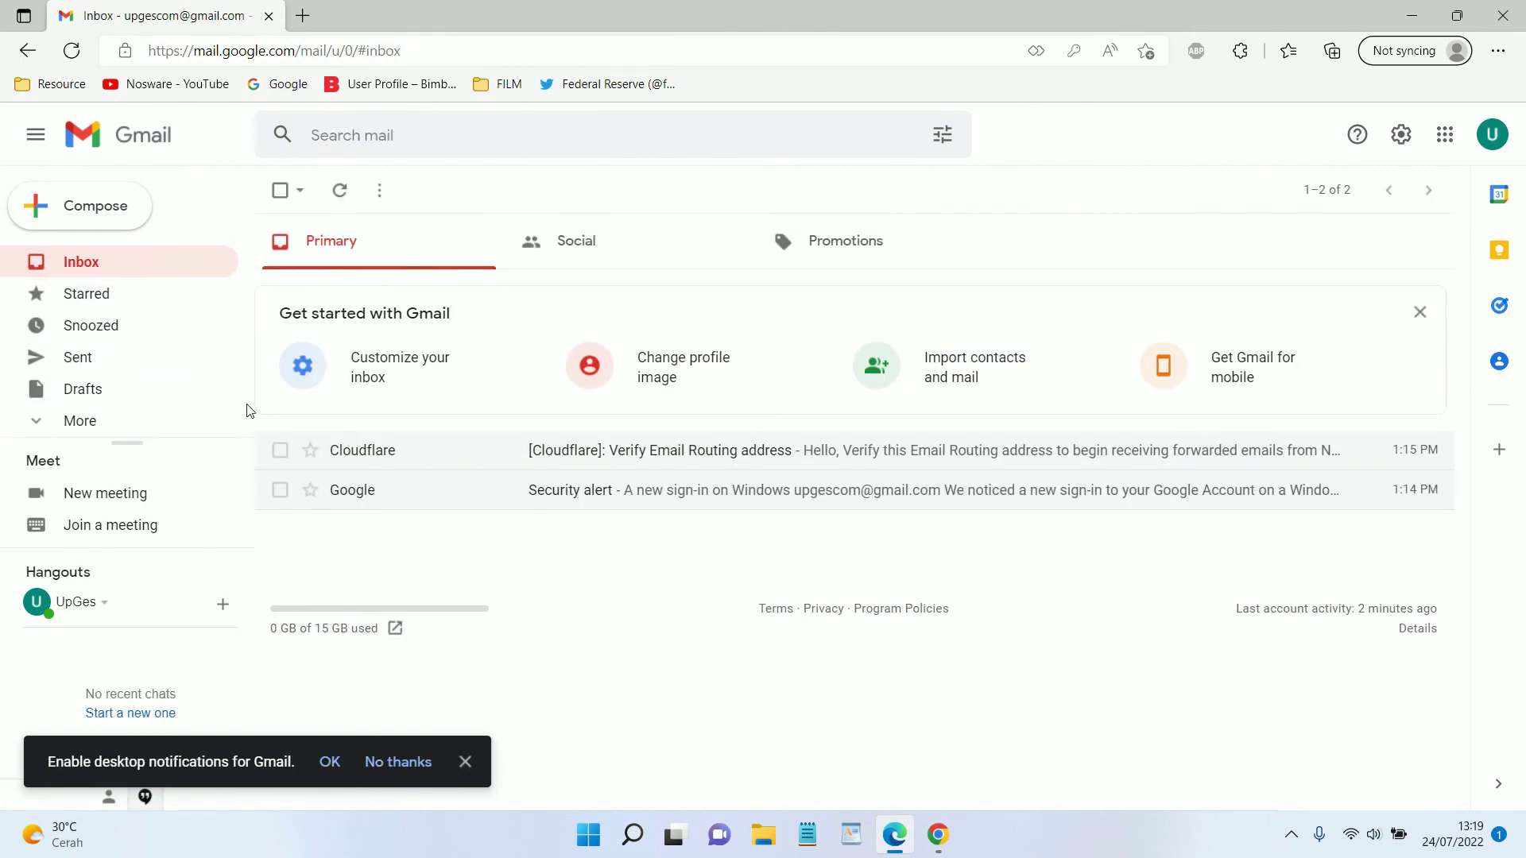
click(123, 421)
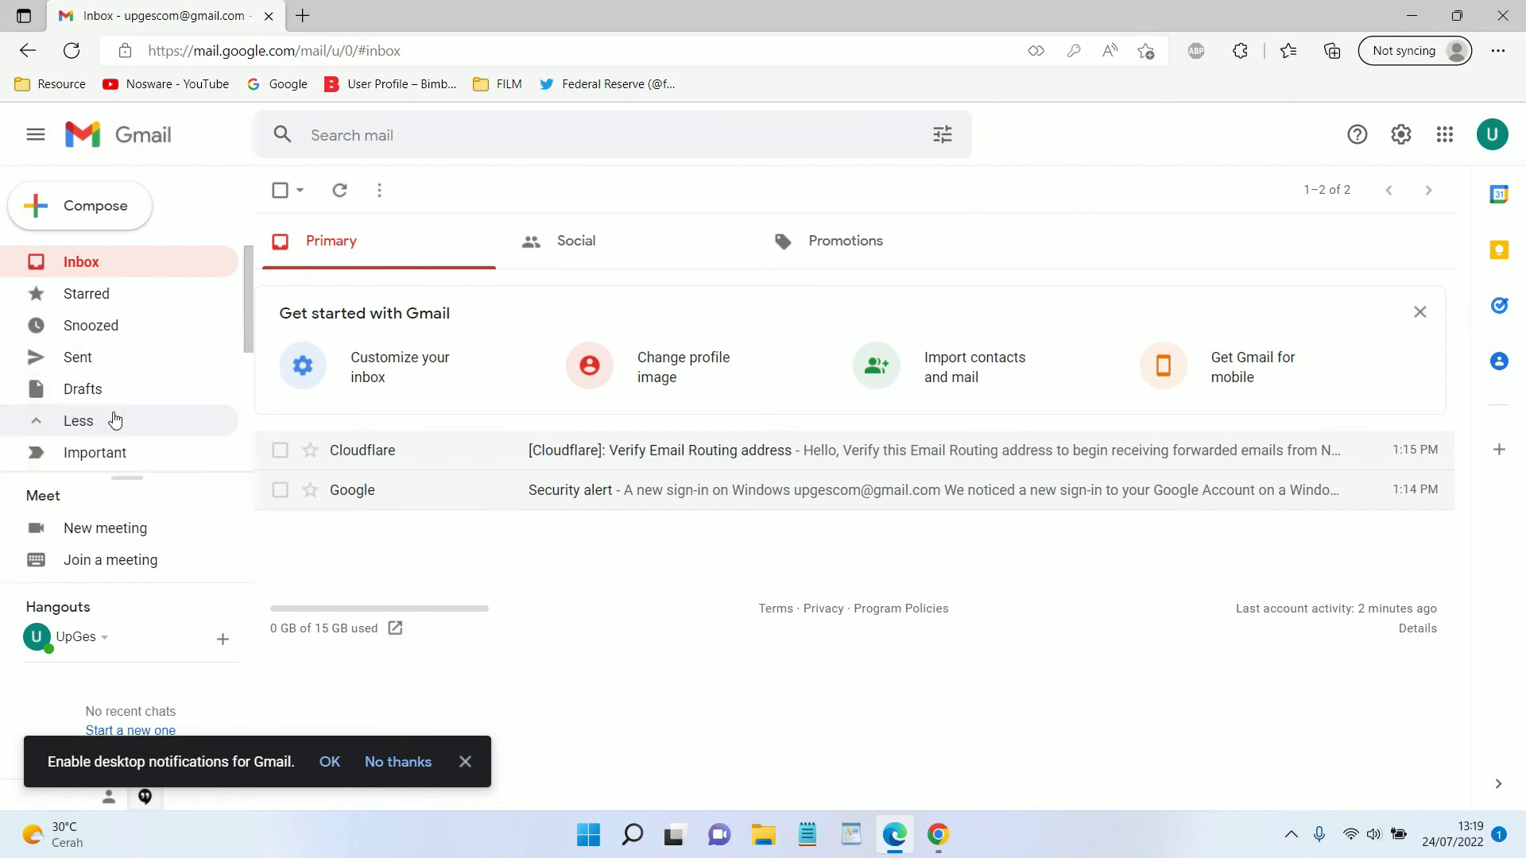
scroll(156, 377, down, 1)
scroll(155, 390, down, 1)
scroll(160, 368, up, 2)
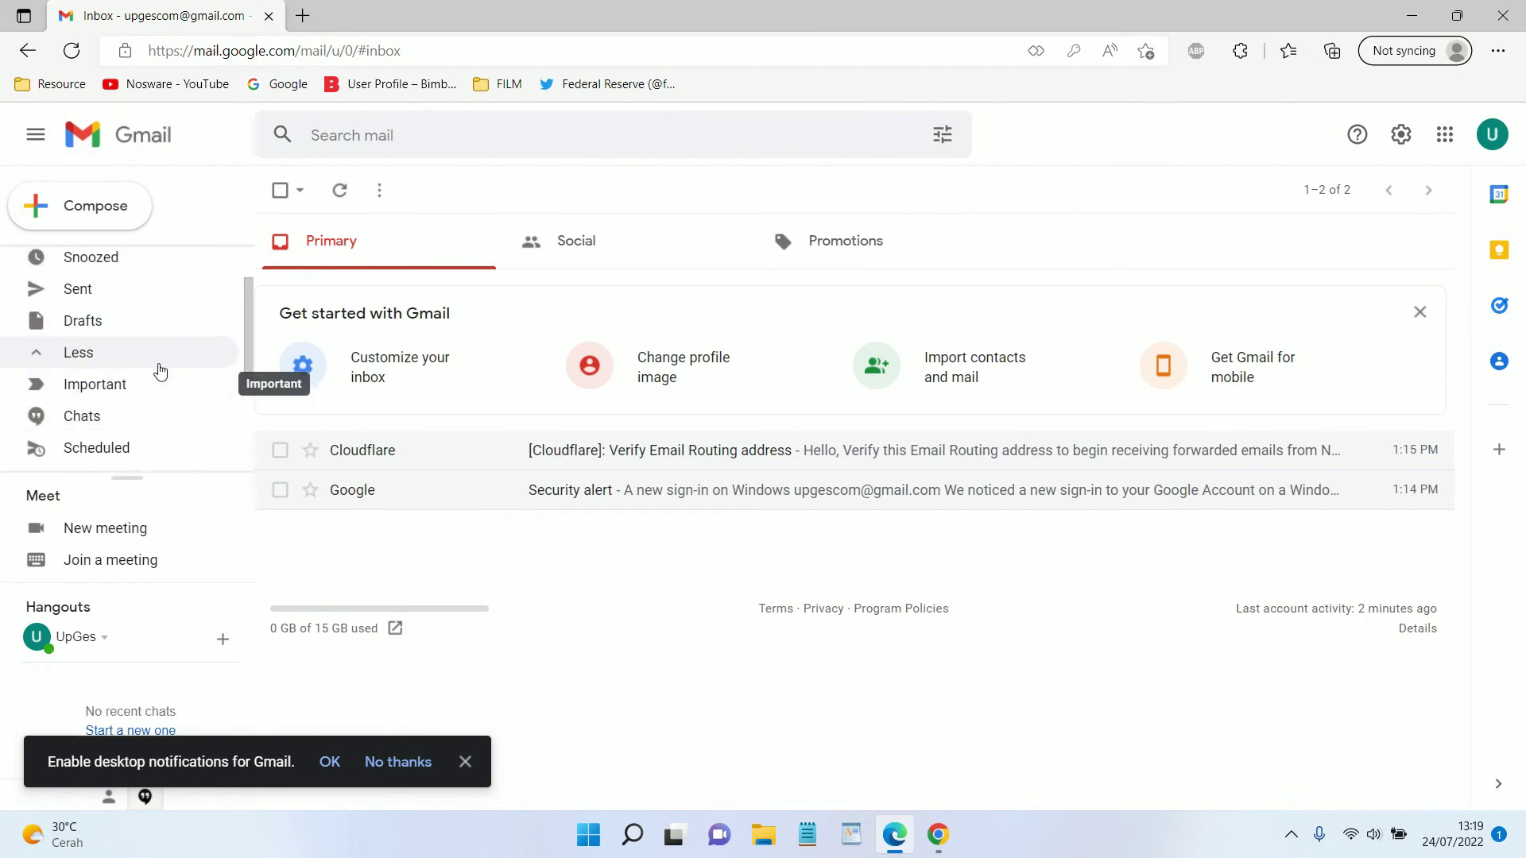
scroll(163, 358, down, 1)
scroll(163, 358, up, 2)
scroll(163, 358, down, 3)
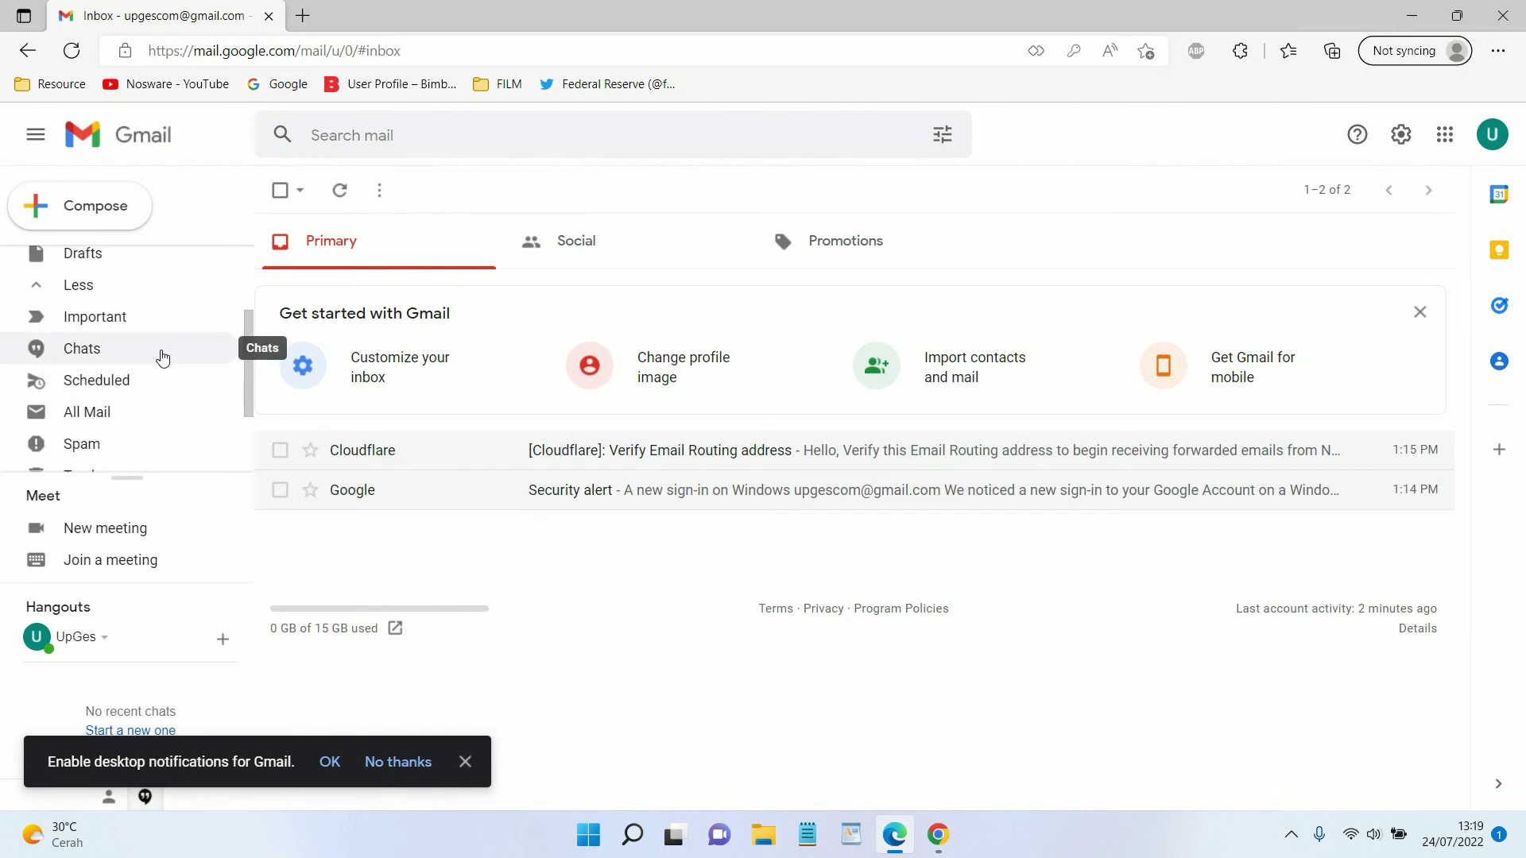
scroll(159, 374, down, 1)
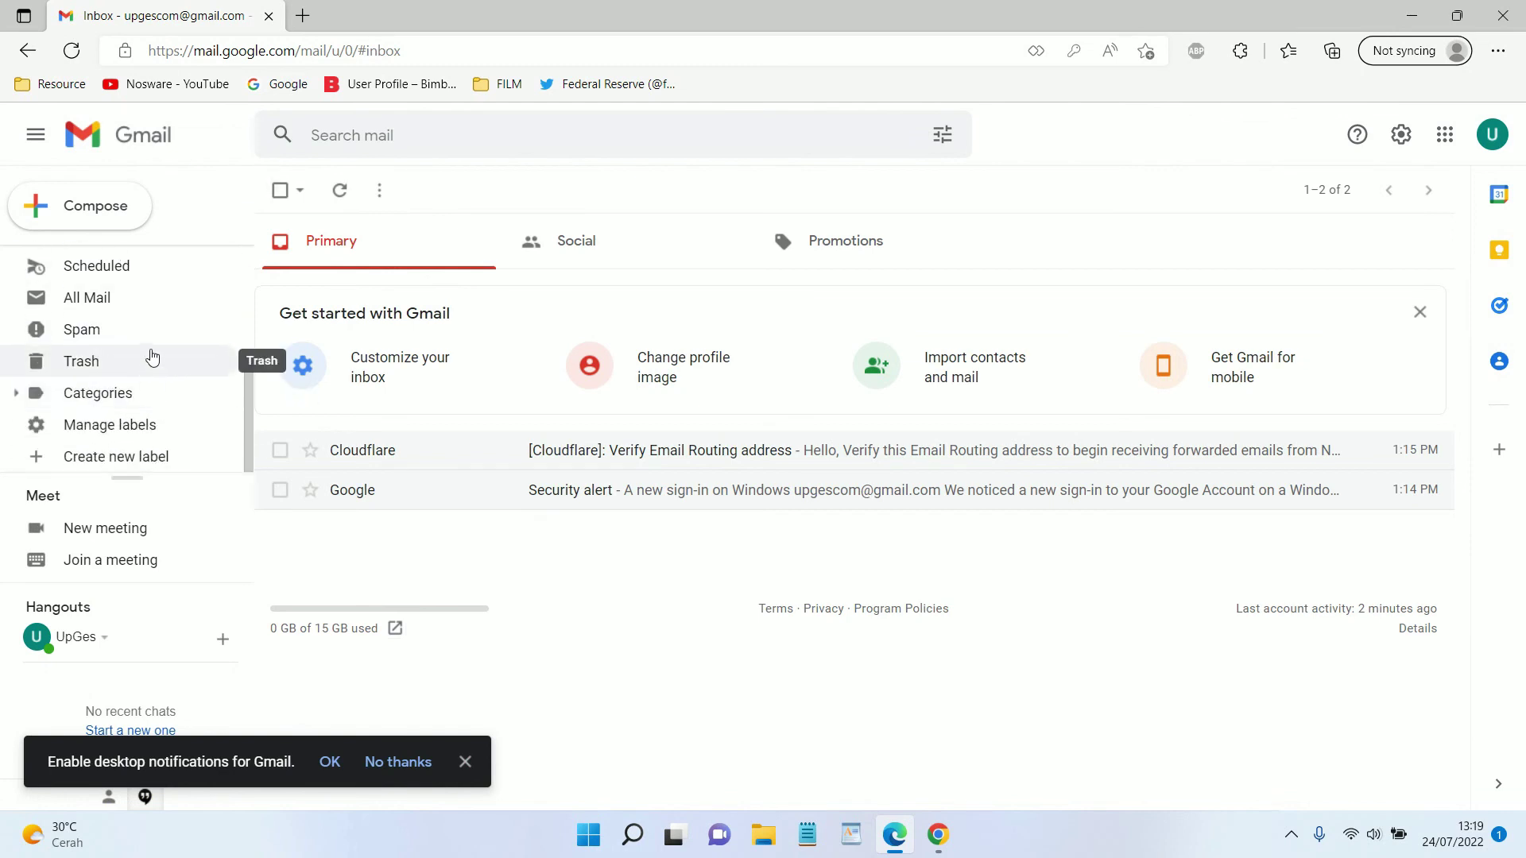
click(156, 308)
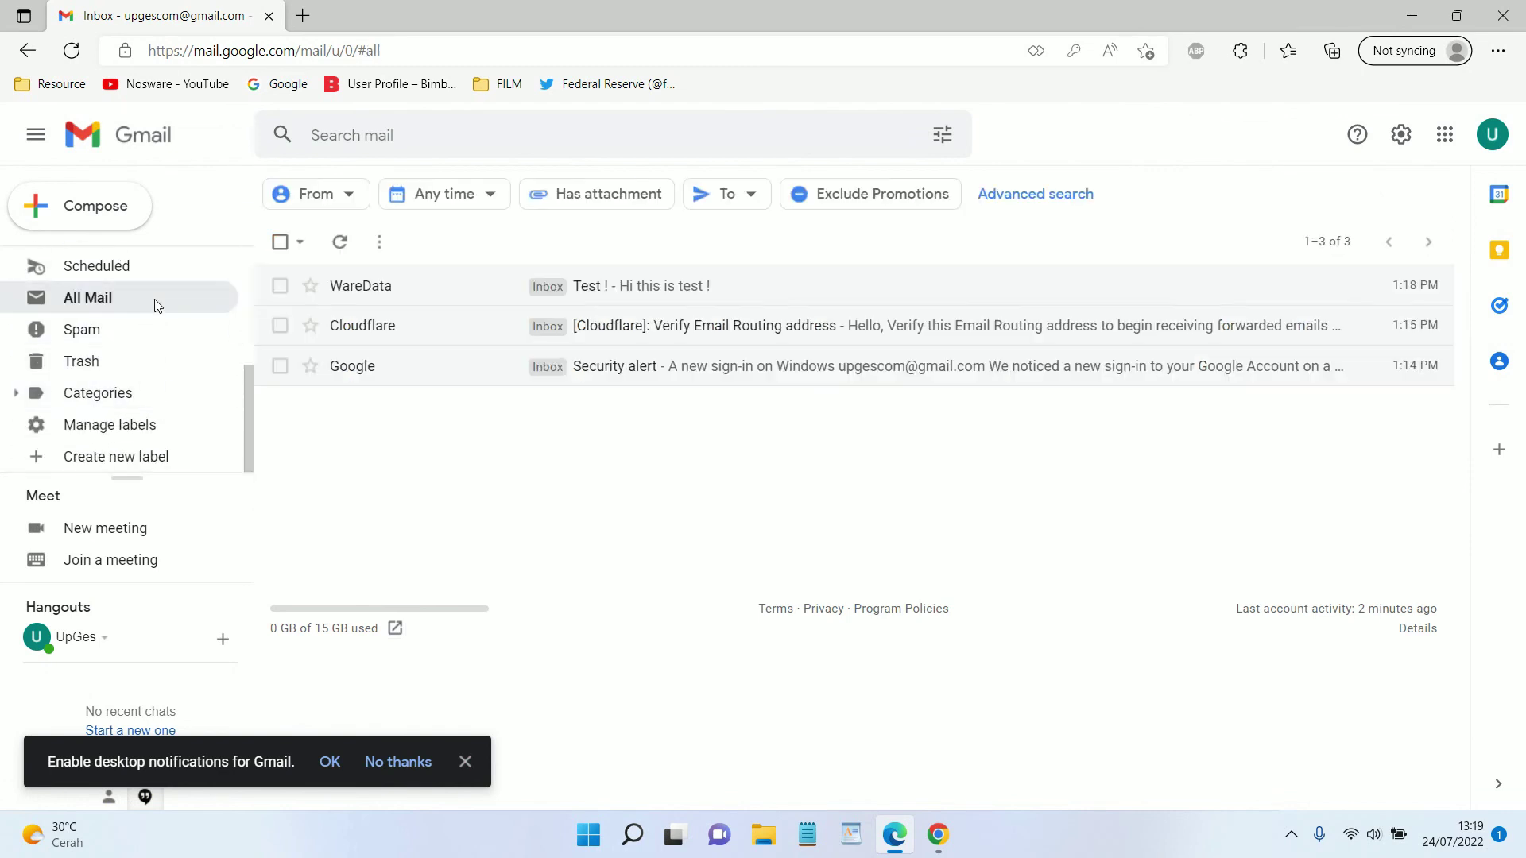
click(575, 300)
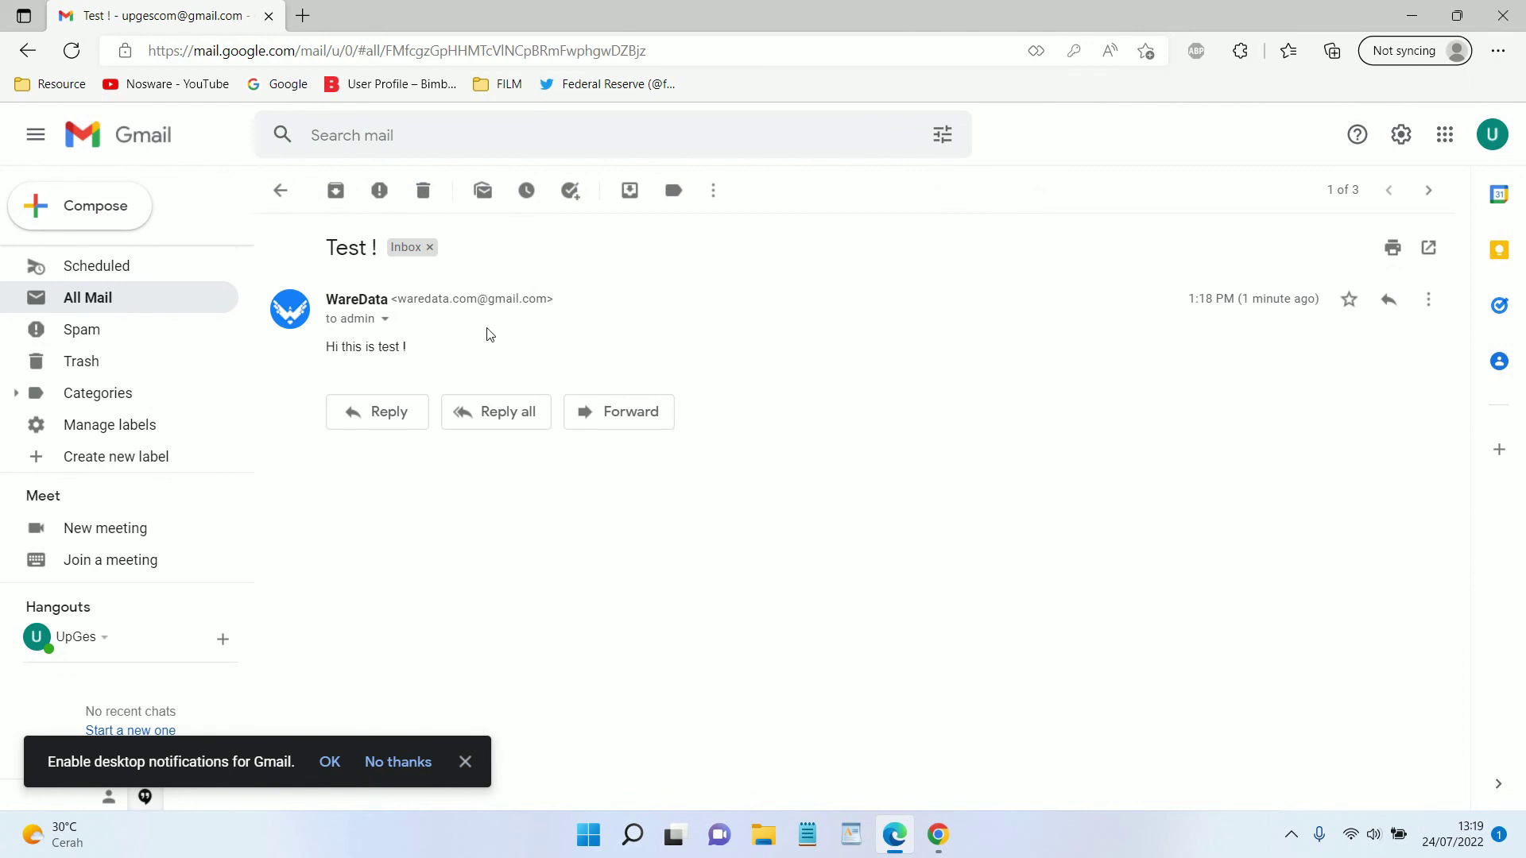
click(385, 319)
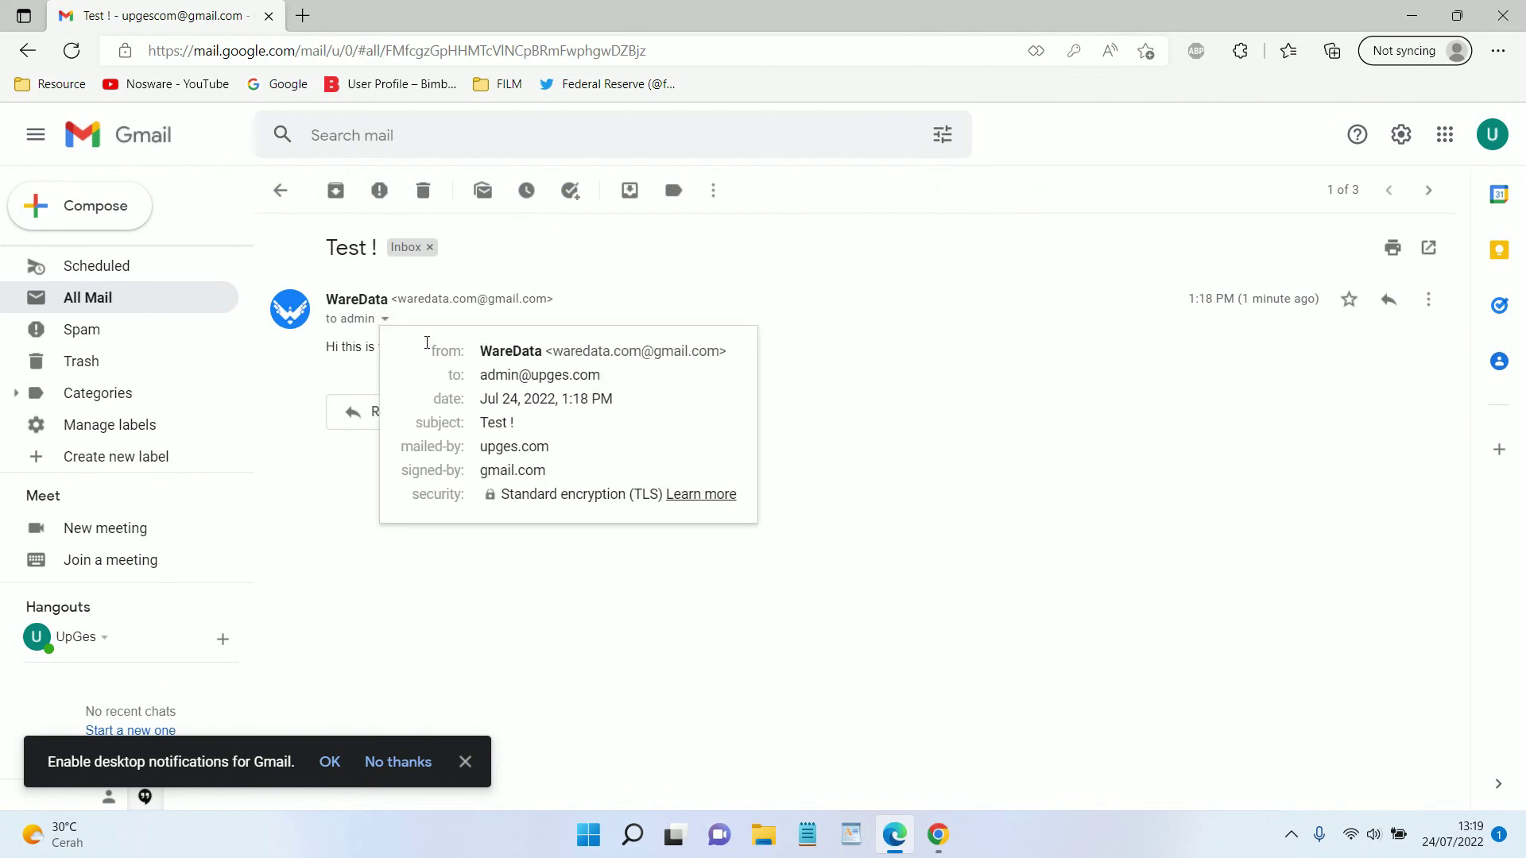
click(788, 346)
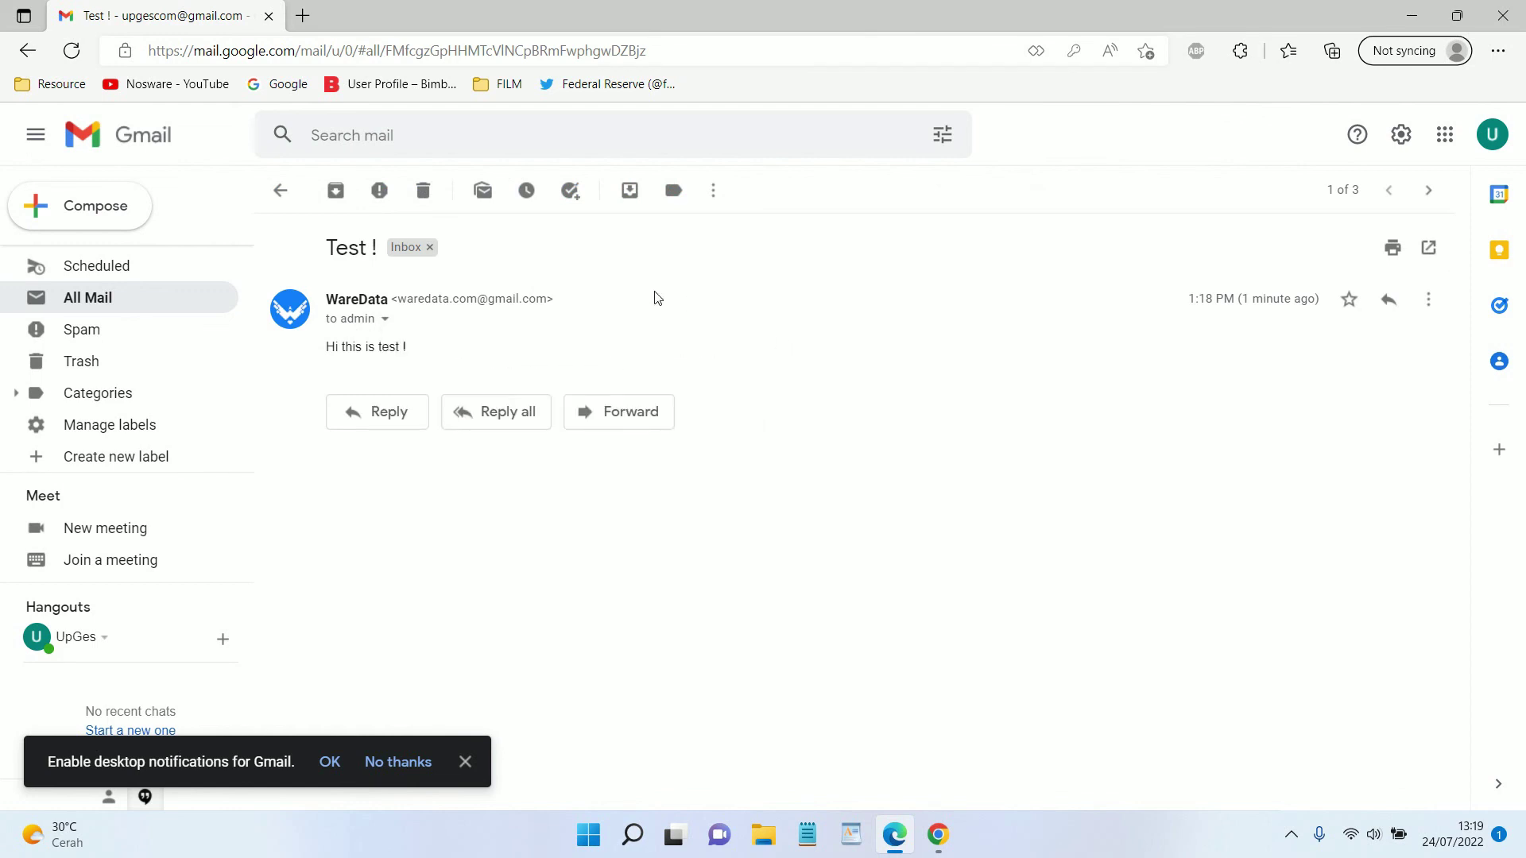